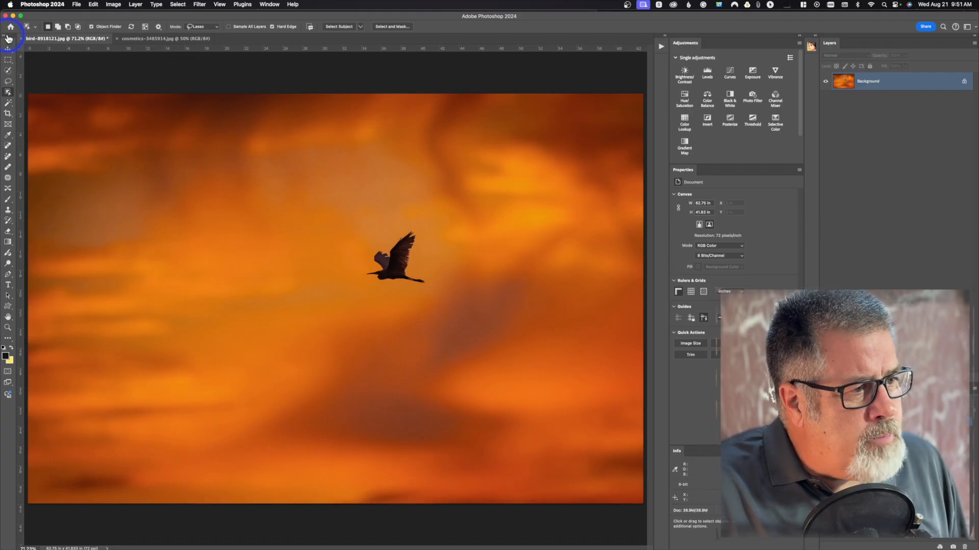
Undock the toolbar so it floats over the image, switch to the Artboard tool and return to the Move tool.
{"action": "left_click_drag", "start_coordinate": [7, 42], "coordinate": [125, 128]}
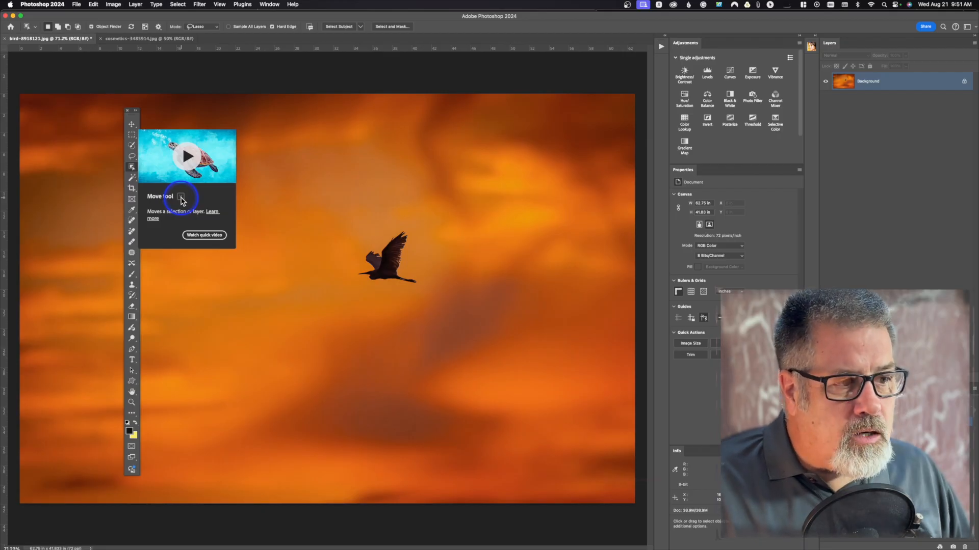
{"action": "left_click", "coordinate": [134, 127]}
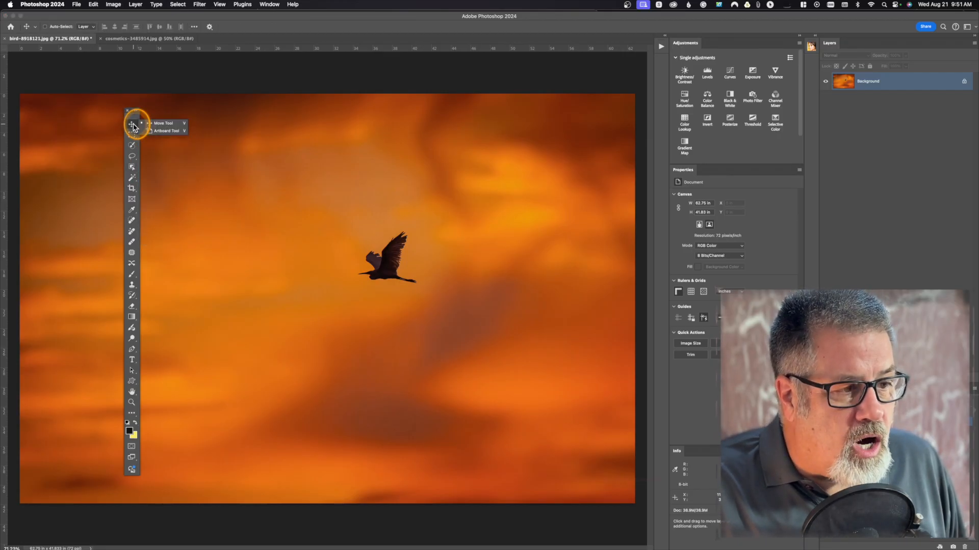
{"action": "left_click", "coordinate": [162, 131]}
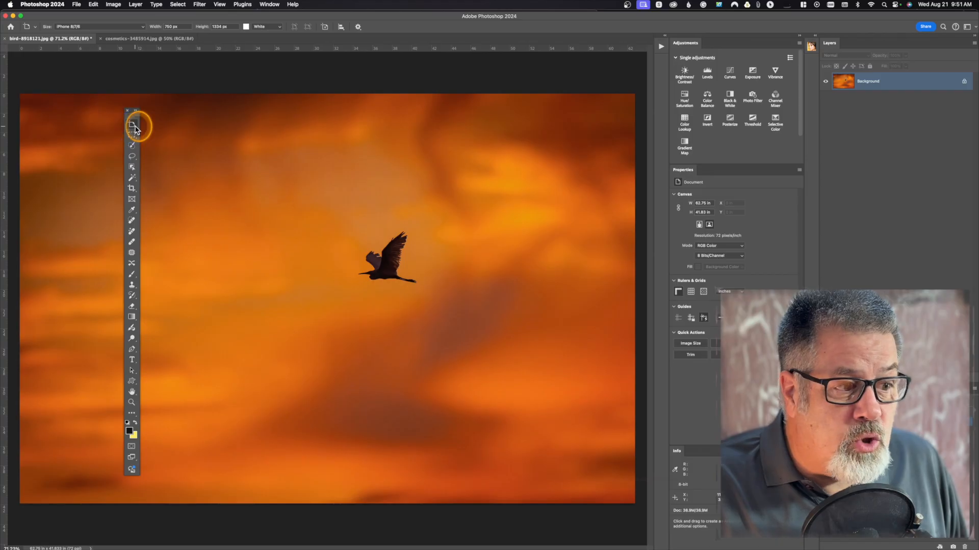
{"action": "left_click", "coordinate": [135, 128]}
{"action": "left_click", "coordinate": [154, 127]}
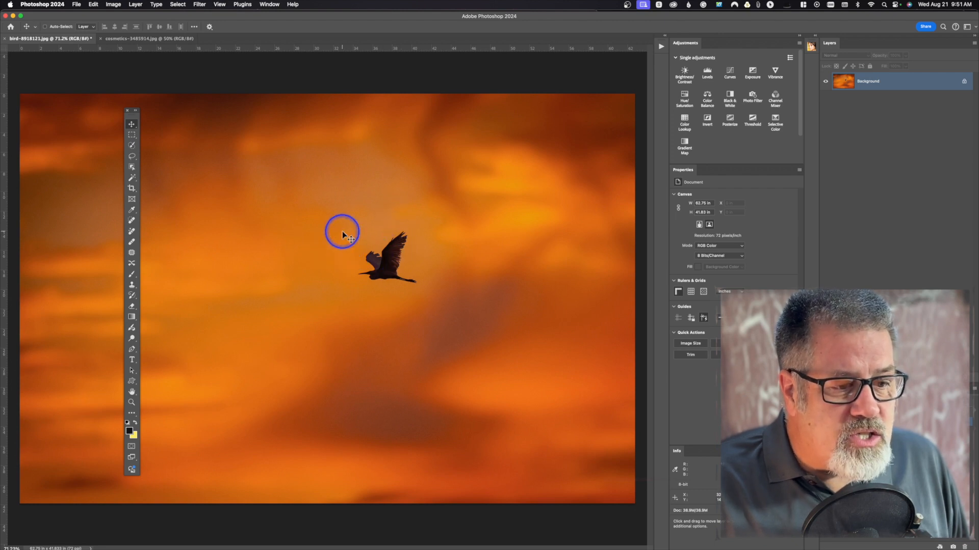
Draw a loose lasso selection around the bird and move it about 5.3 in left and 4.3 in up with the Move tool.
{"action": "left_click", "coordinate": [131, 156]}
{"action": "mouse_move", "coordinate": [404, 217]}
{"action": "left_mouse_down"}
{"action": "mouse_move", "coordinate": [371, 218]}
{"action": "mouse_move", "coordinate": [344, 242]}
{"action": "mouse_move", "coordinate": [356, 314]}
{"action": "mouse_move", "coordinate": [413, 258]}
{"action": "left_mouse_up"}
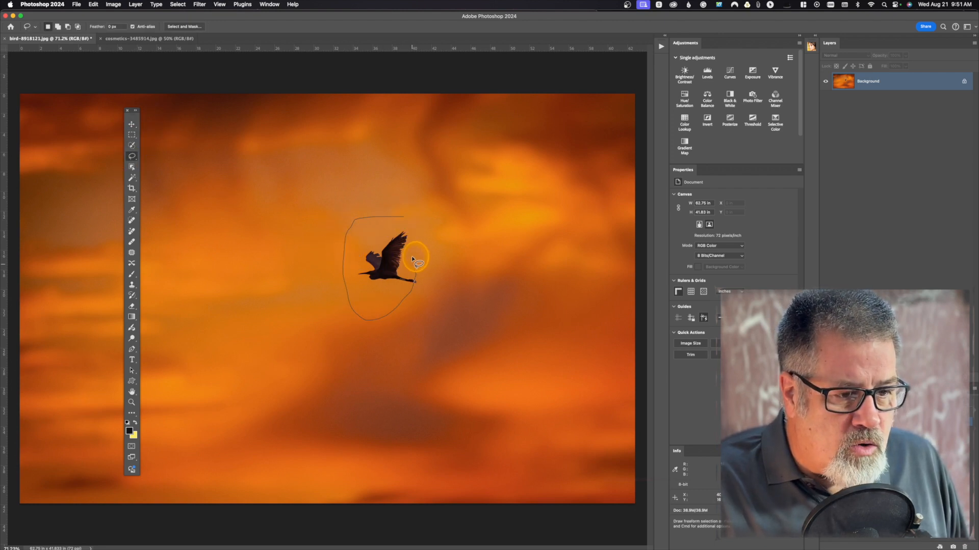
{"action": "left_click_drag", "start_coordinate": [402, 215], "coordinate": [404, 217]}
{"action": "left_click", "coordinate": [132, 124]}
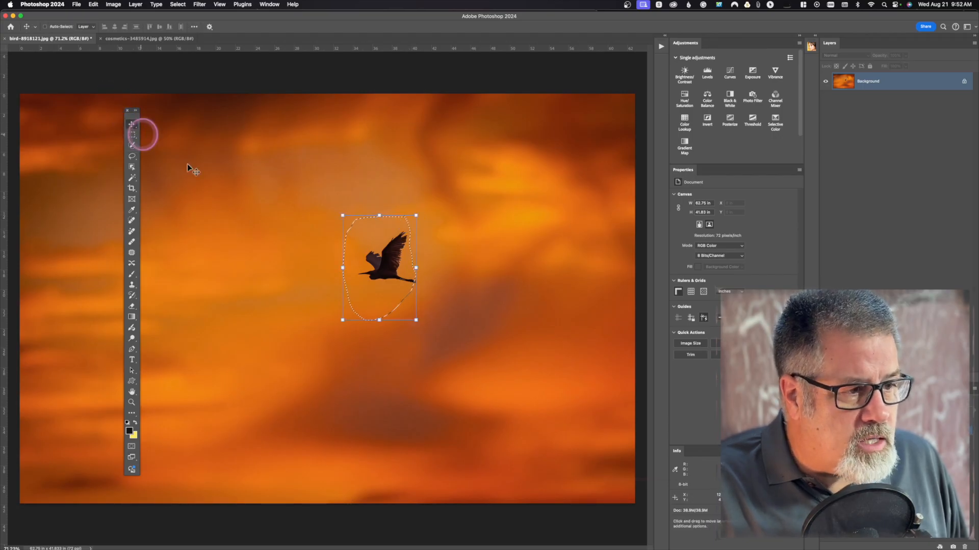
{"action": "left_click_drag", "start_coordinate": [399, 265], "coordinate": [337, 223]}
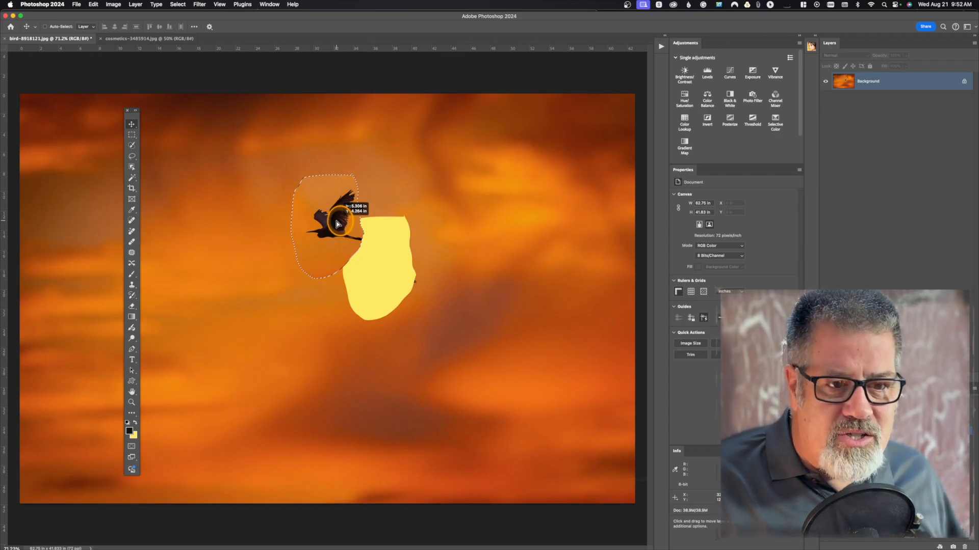
{"action": "left_click_drag", "start_coordinate": [337, 224], "coordinate": [337, 223]}
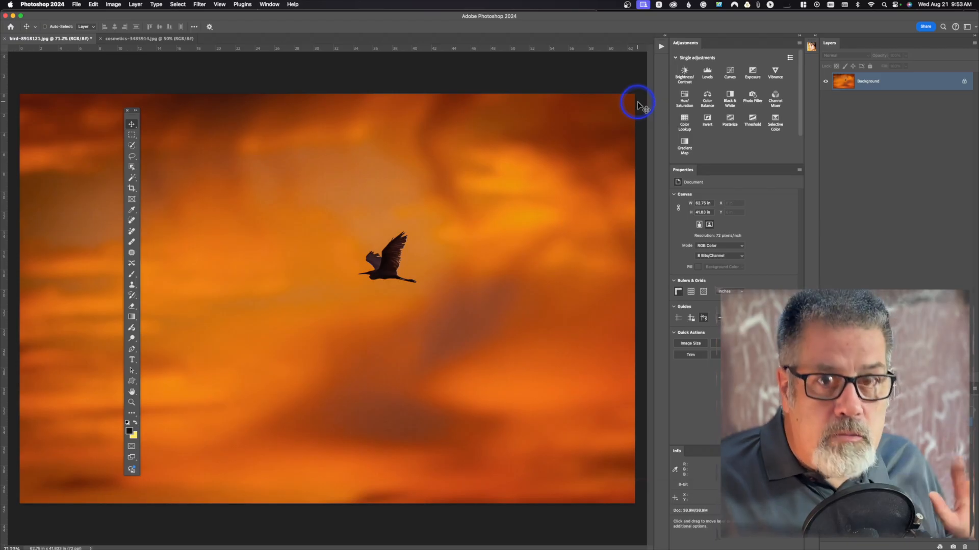
Add Curves, Exposure and Black & White adjustment layers above the Background and hide all three.
{"action": "left_click", "coordinate": [730, 72]}
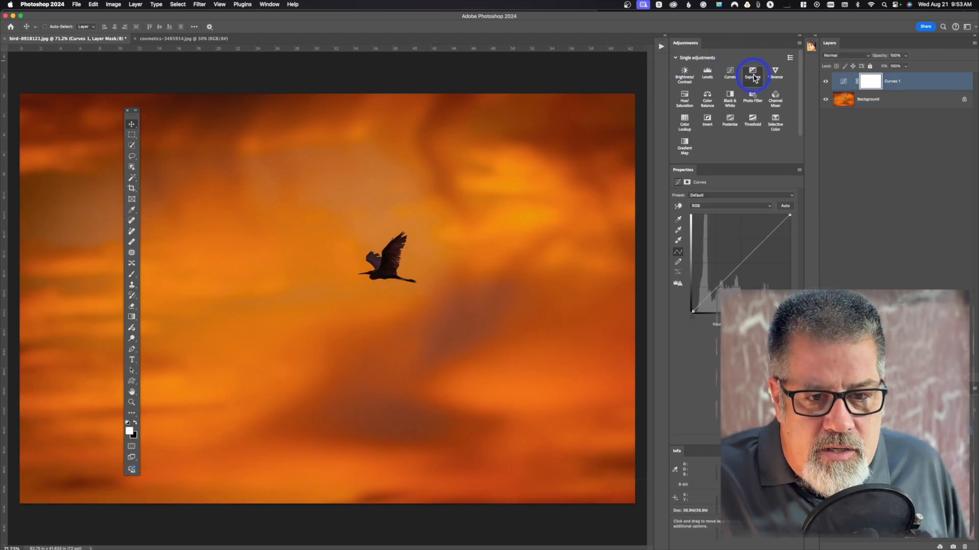
{"action": "left_click", "coordinate": [753, 75]}
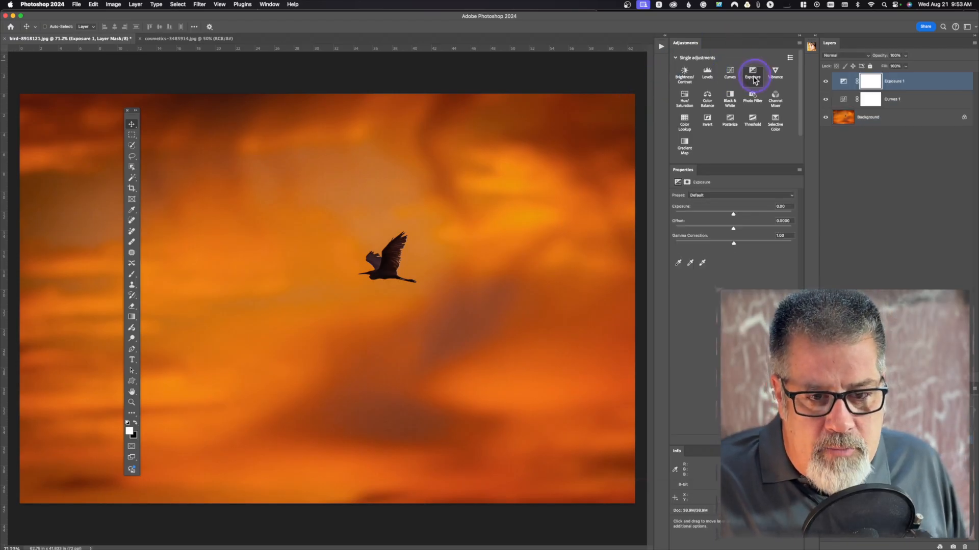
{"action": "left_click", "coordinate": [730, 96]}
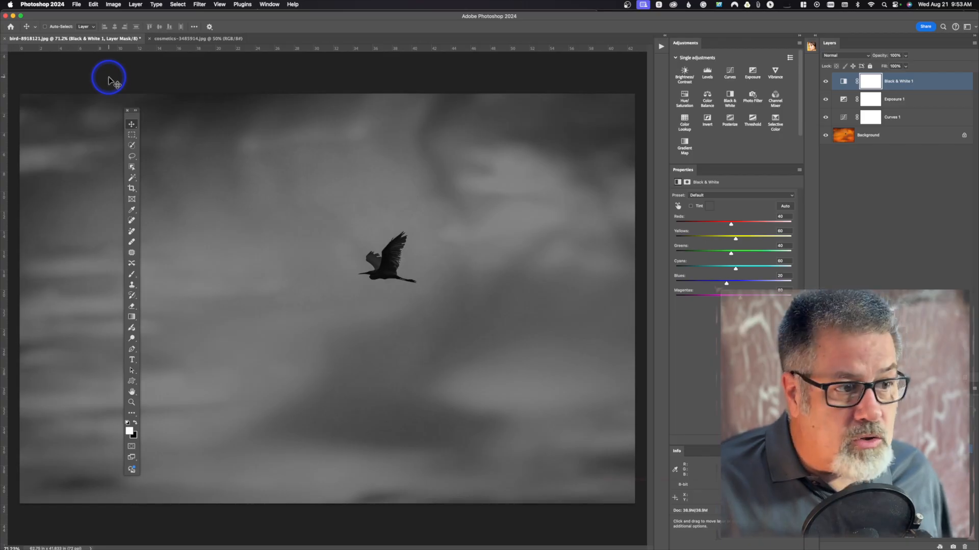
{"action": "left_click_drag", "start_coordinate": [825, 82], "coordinate": [827, 119]}
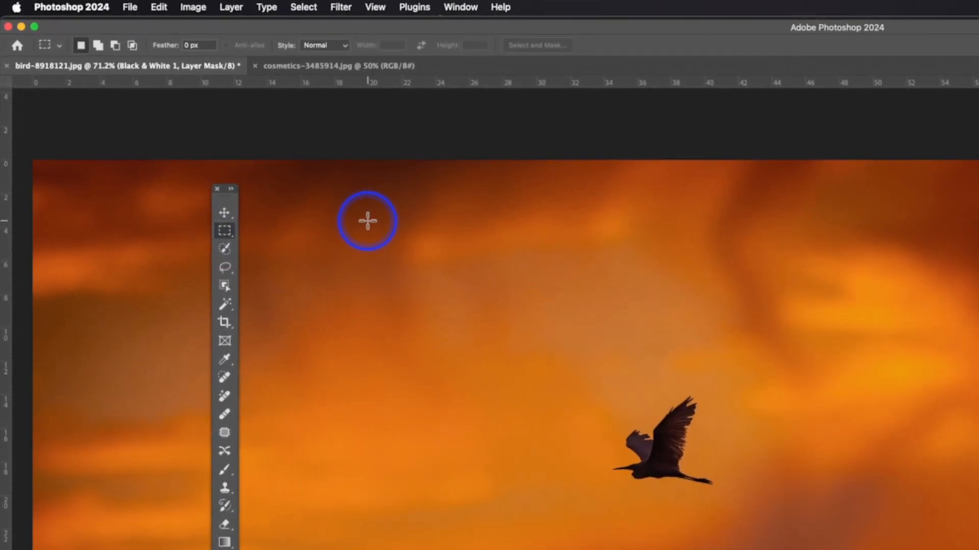
Draw a rectangular selection in the sky to the upper left of the bird with the Rectangular Marquee Tool and deselect it.
{"action": "right_click", "coordinate": [231, 234]}
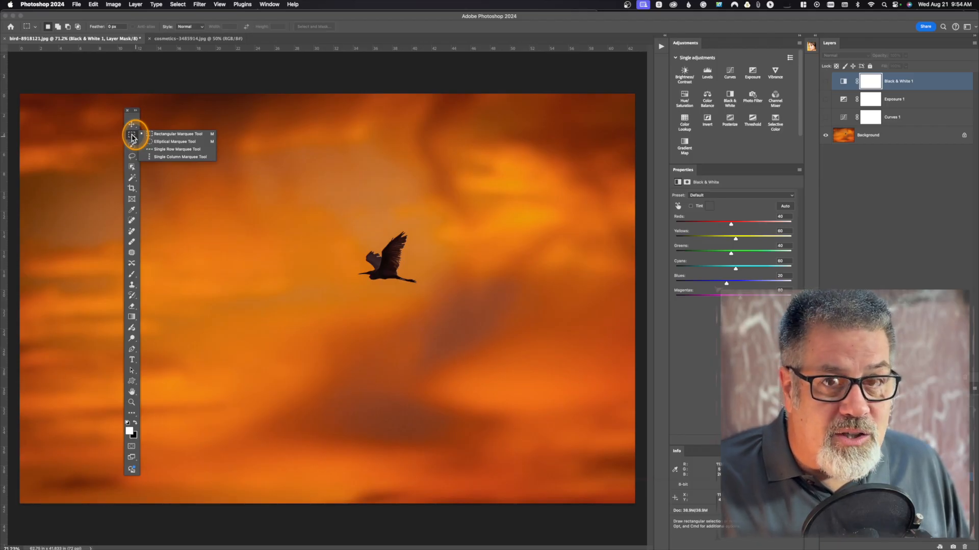
{"action": "left_click", "coordinate": [198, 134]}
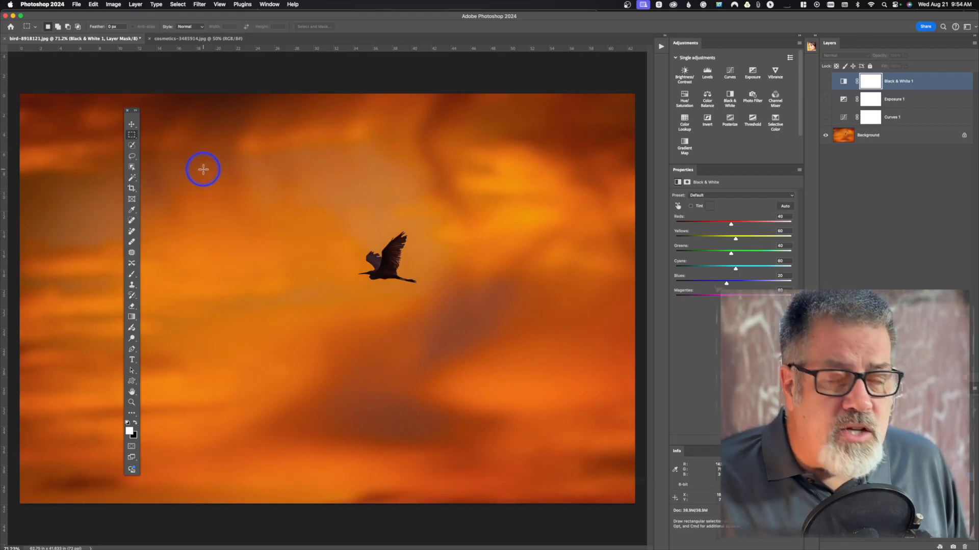
{"action": "left_click_drag", "start_coordinate": [203, 169], "coordinate": [347, 260]}
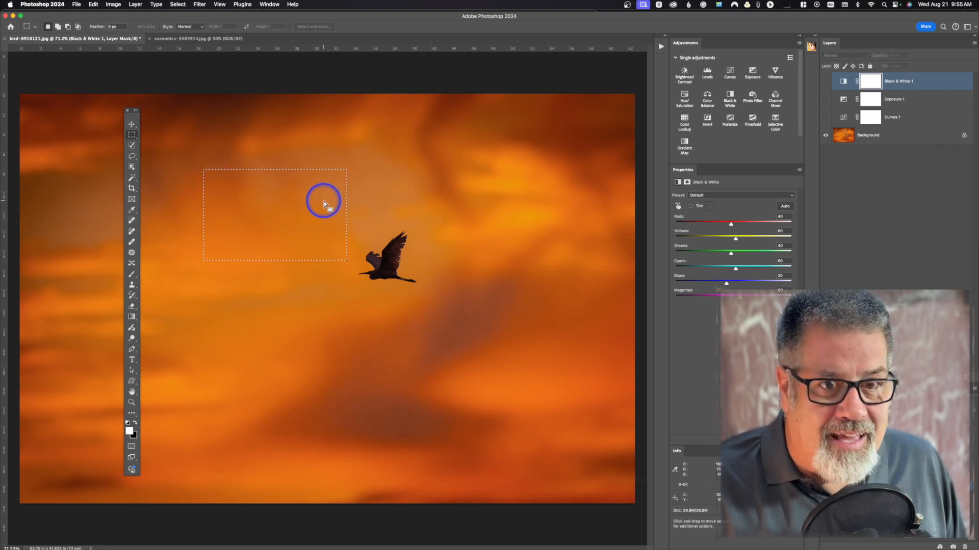
{"action": "left_click", "coordinate": [300, 164]}
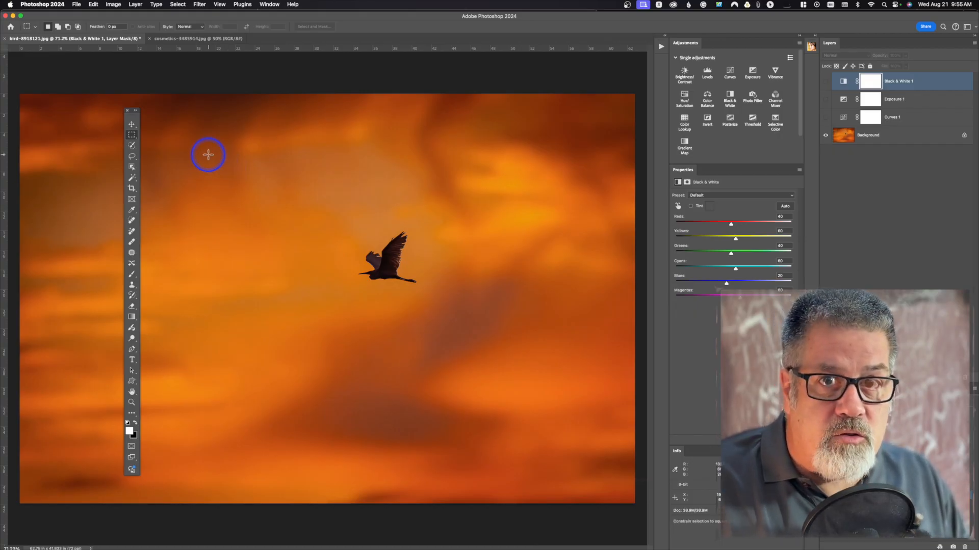
Brighten a square marquee selection in the sky to the upper left of the bird with a new Curves adjustment layer, and hide that layer.
{"action": "left_click_drag", "start_coordinate": [208, 154], "coordinate": [303, 245]}
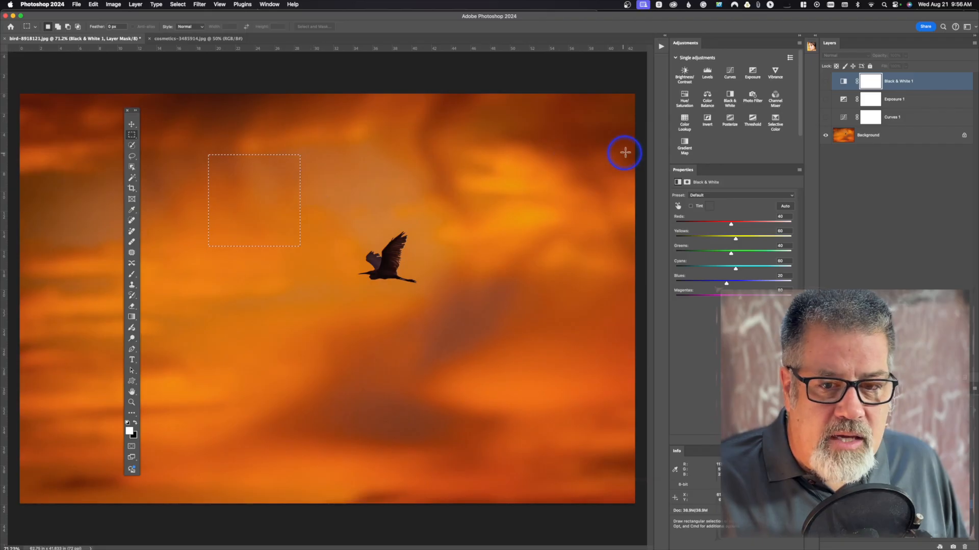
{"action": "left_click", "coordinate": [730, 73]}
{"action": "mouse_move", "coordinate": [734, 256]}
{"action": "left_mouse_down"}
{"action": "mouse_move", "coordinate": [732, 243]}
{"action": "mouse_move", "coordinate": [743, 269]}
{"action": "mouse_move", "coordinate": [738, 260]}
{"action": "left_mouse_up"}
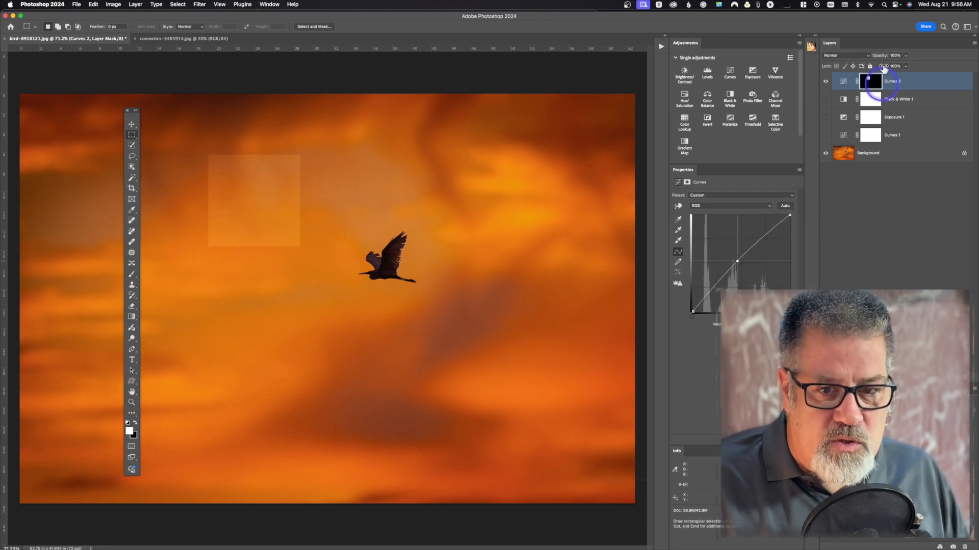
{"action": "left_click", "coordinate": [825, 80]}
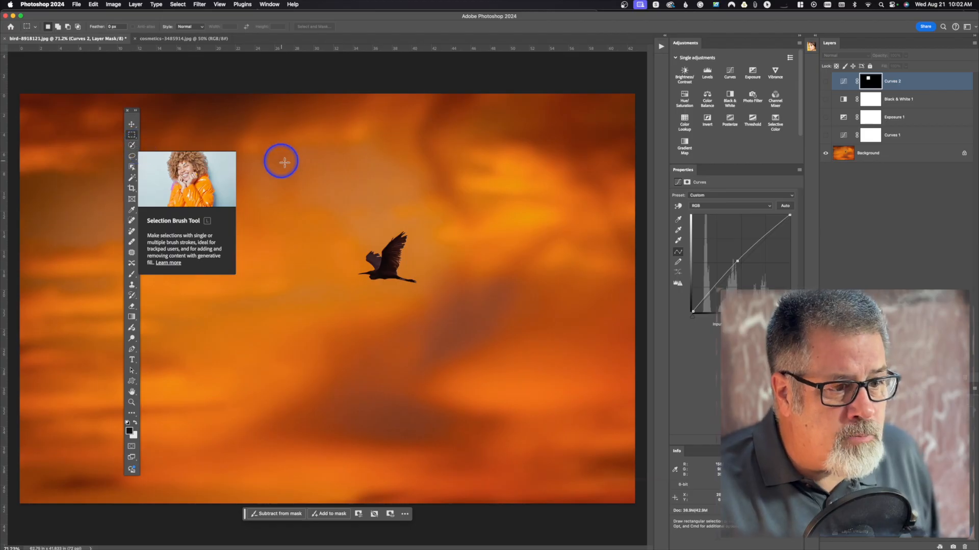
Activate the Selection Brush Tool, enlarge its brush to 700 px and shrink it to 175 px.
{"action": "left_click", "coordinate": [132, 145]}
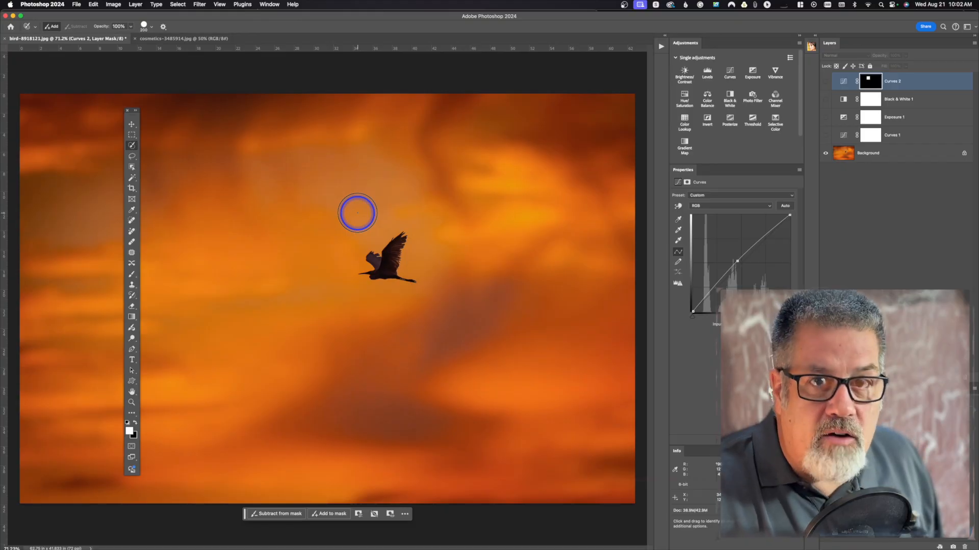
{"action": "key", "text": "bracketright"}
{"action": "key", "text": "bracketright"}
{"action": "key", "text": "bracketright"}
{"action": "key", "text": "bracketright"}
{"action": "key", "text": "bracketright"}
{"action": "key", "text": "bracketright"}
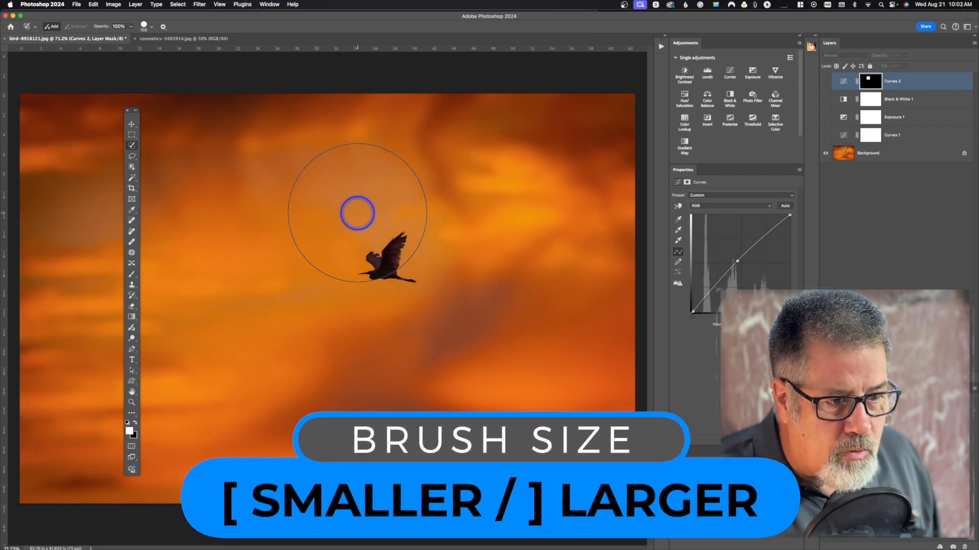
{"action": "key", "text": "bracketleft"}
{"action": "key", "text": "bracketleft"}
{"action": "key", "text": "bracketleft"}
{"action": "key", "text": "bracketleft"}
{"action": "key", "text": "bracketleft"}
{"action": "key", "text": "bracketleft"}
{"action": "key", "text": "bracketleft"}
{"action": "key", "text": "bracketleft"}
{"action": "key", "text": "bracketleft"}
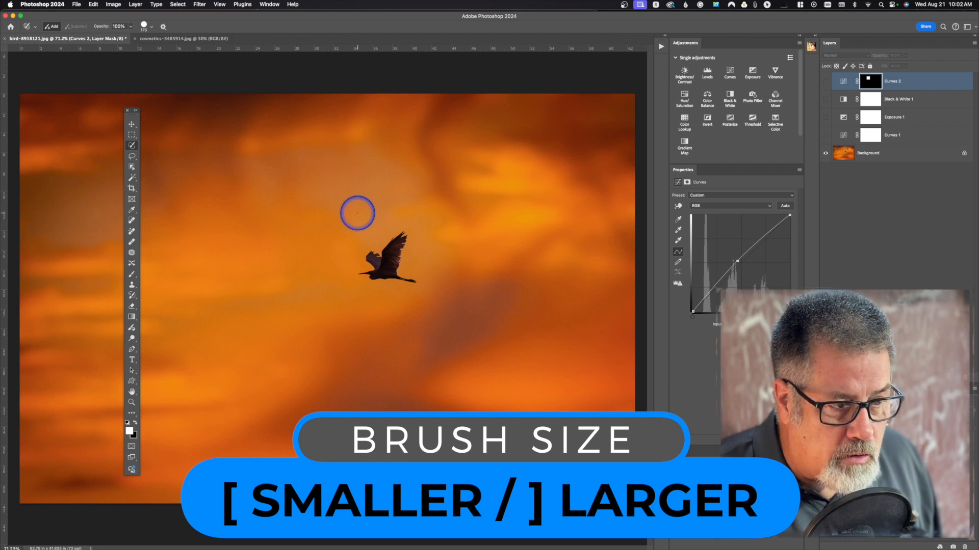
Set the Selection Brush to a size of 115 px and a hardness of 43%.
{"action": "left_click", "coordinate": [152, 27]}
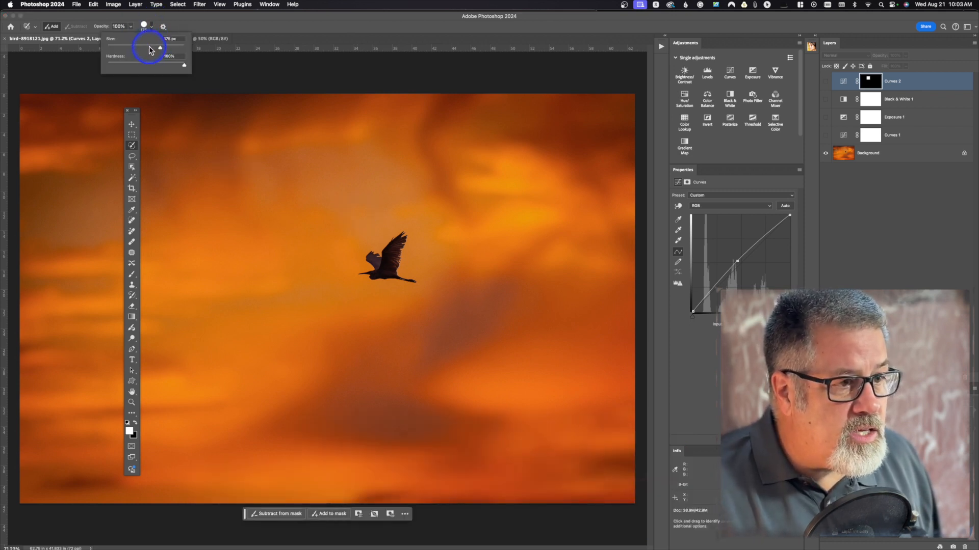
{"action": "left_click_drag", "start_coordinate": [159, 48], "coordinate": [142, 69]}
{"action": "left_click", "coordinate": [145, 65]}
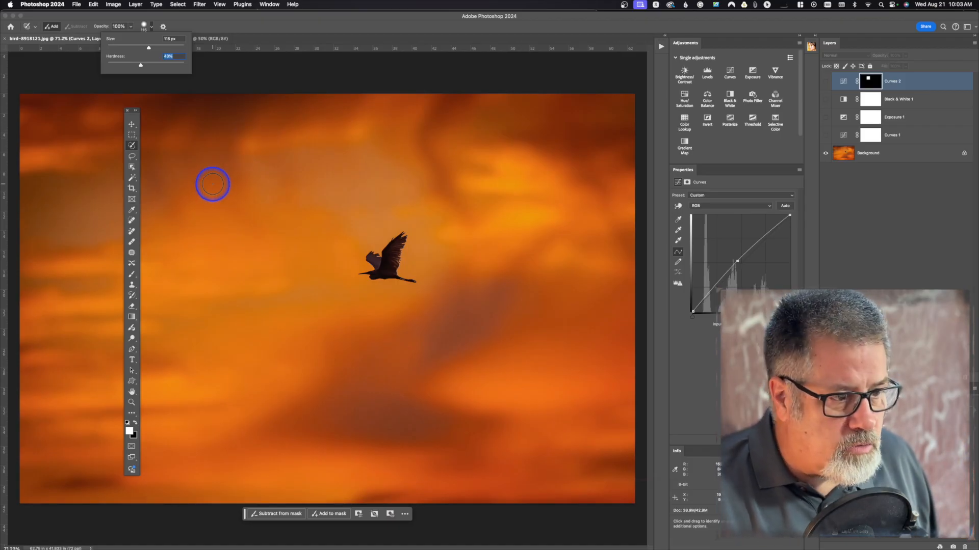
Select the Background layer and set the Brush tool's Soft Round tip to 91 px with 0% hardness.
{"action": "left_click", "coordinate": [856, 153]}
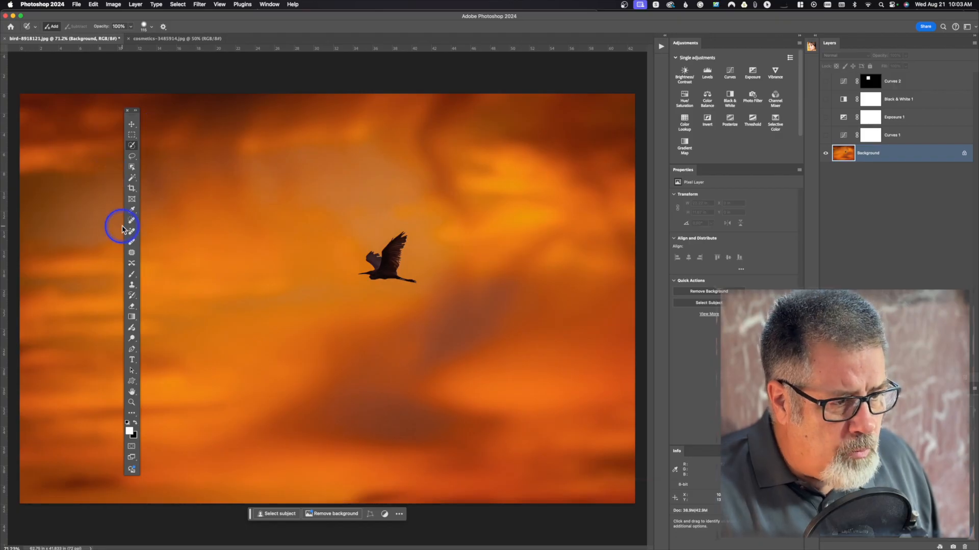
{"action": "left_click", "coordinate": [133, 276]}
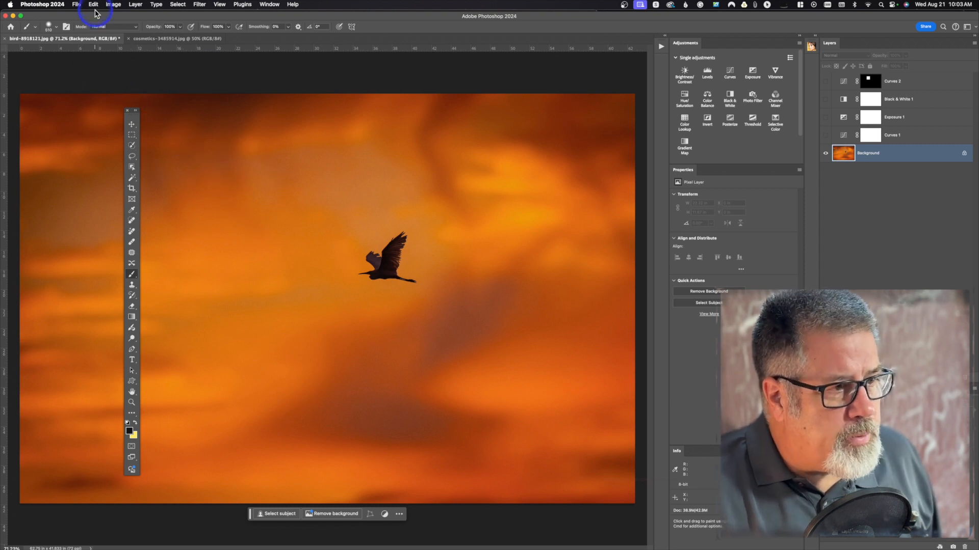
{"action": "left_click", "coordinate": [56, 31]}
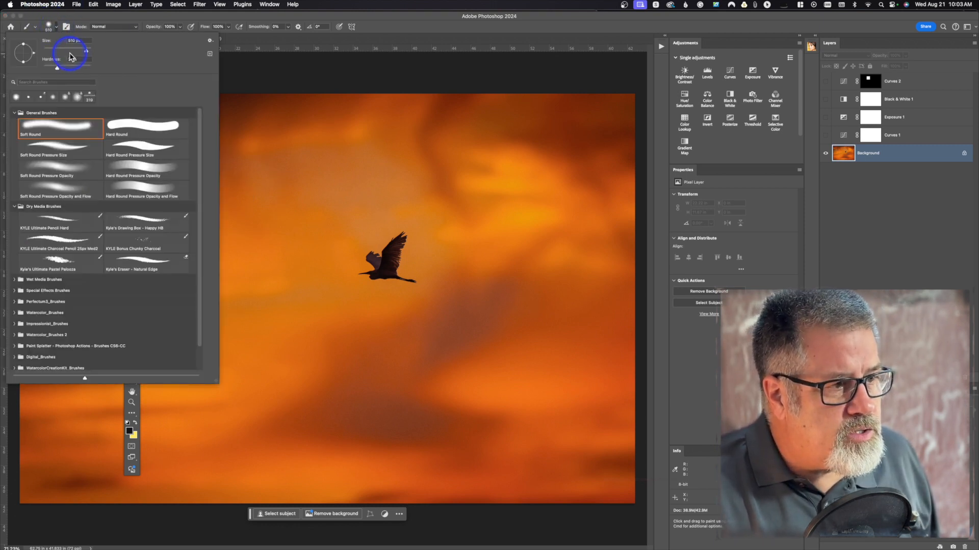
{"action": "left_click_drag", "start_coordinate": [88, 53], "coordinate": [65, 51]}
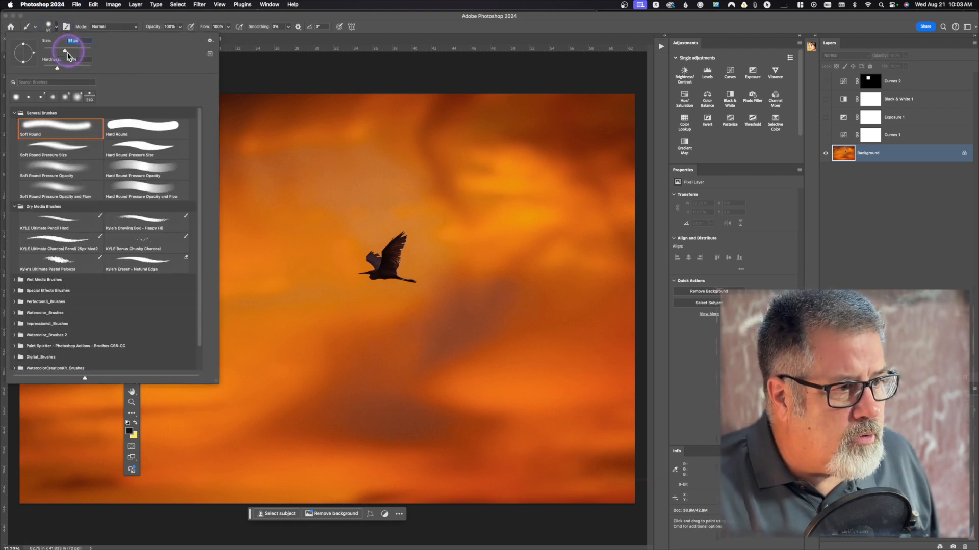
{"action": "left_click_drag", "start_coordinate": [59, 72], "coordinate": [42, 71]}
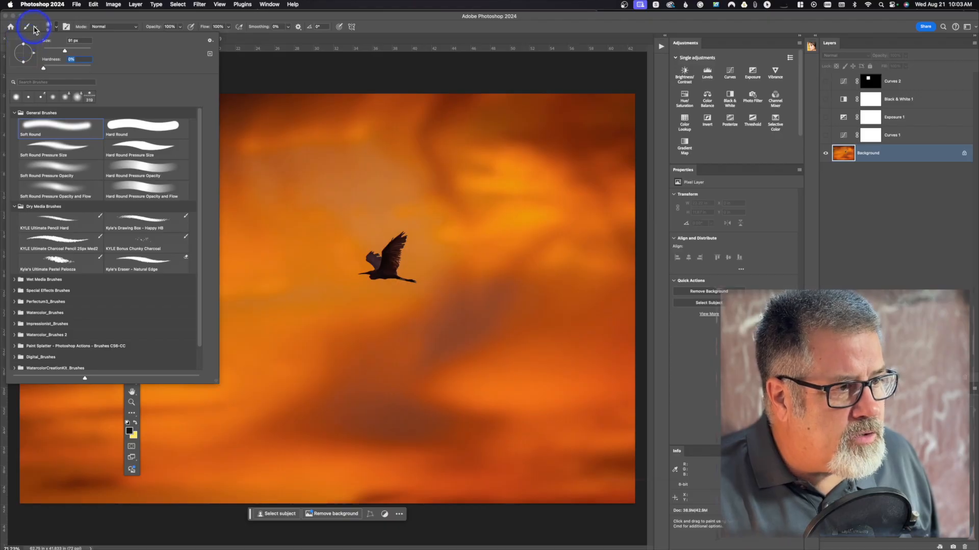
{"action": "left_click", "coordinate": [34, 27]}
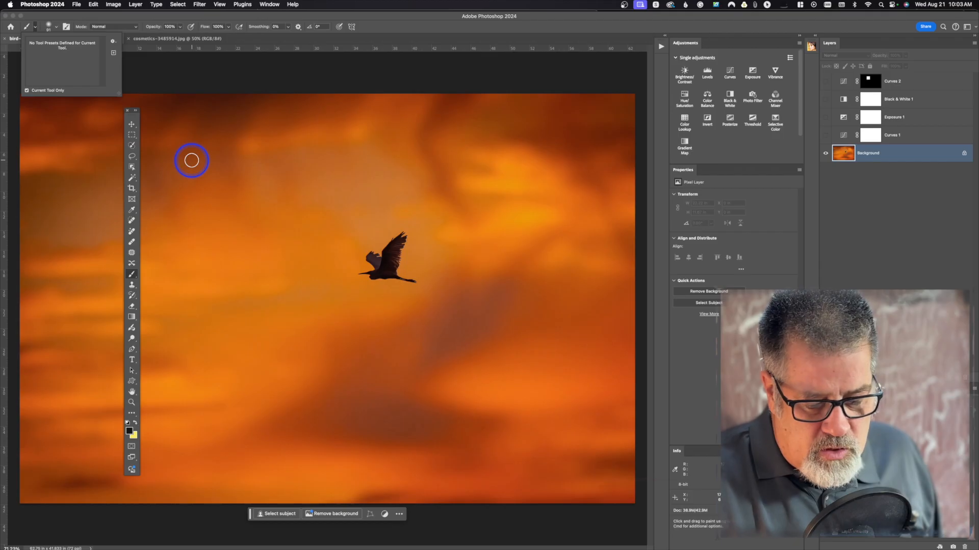
Enlarge the soft brush to 300 px and paint a straight vertical black line to the left of the bird.
{"action": "key", "text": "bracketright"}
{"action": "key", "text": "bracketright"}
{"action": "key", "text": "bracketright"}
{"action": "key", "text": "bracketright"}
{"action": "key", "text": "bracketright"}
{"action": "key", "text": "bracketright"}
{"action": "key", "text": "bracketright"}
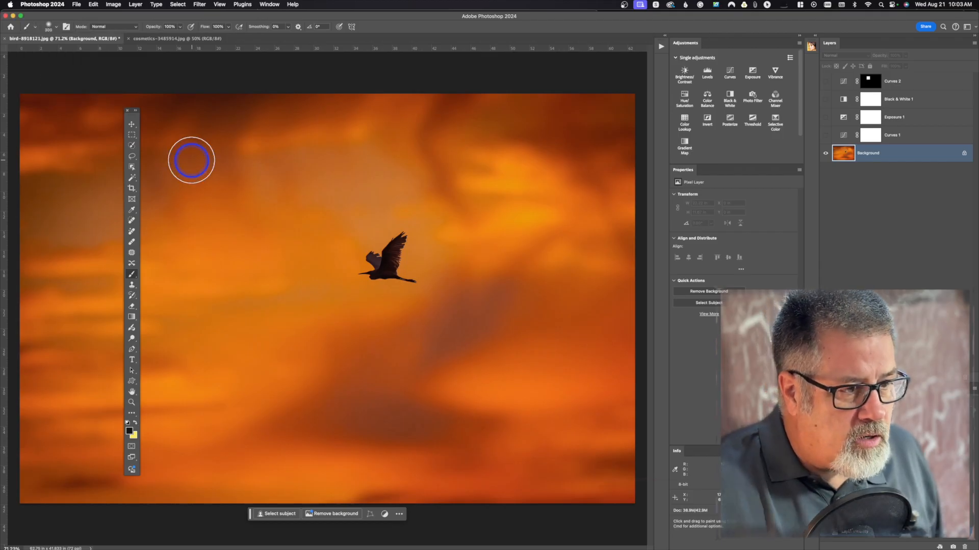
{"action": "left_click", "coordinate": [201, 163]}
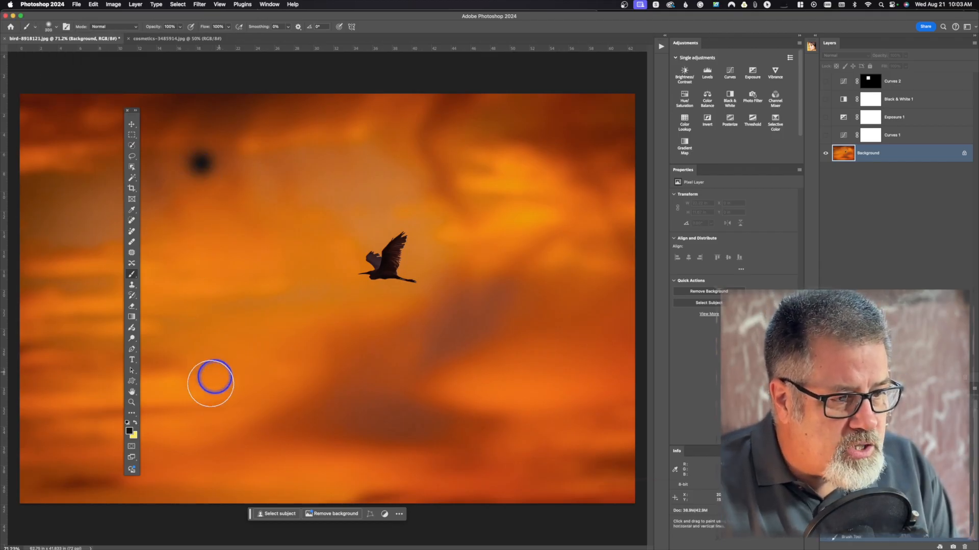
{"action": "left_click", "coordinate": [199, 410], "text": "shift"}
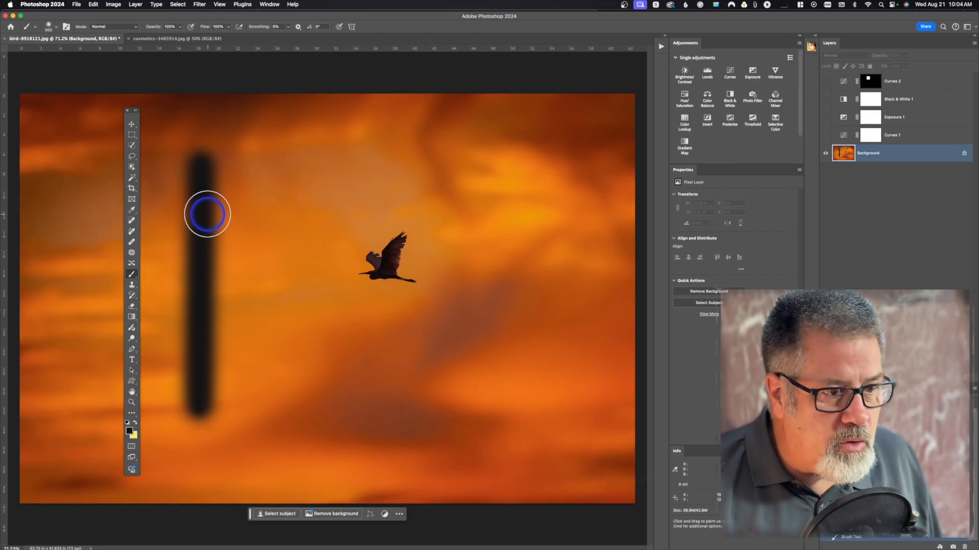
Raise the brush to full hardness and paint a second straight vertical black line between the soft line and the bird.
{"action": "left_click", "coordinate": [53, 30]}
{"action": "left_click_drag", "start_coordinate": [43, 67], "coordinate": [95, 67]}
{"action": "left_click", "coordinate": [54, 30]}
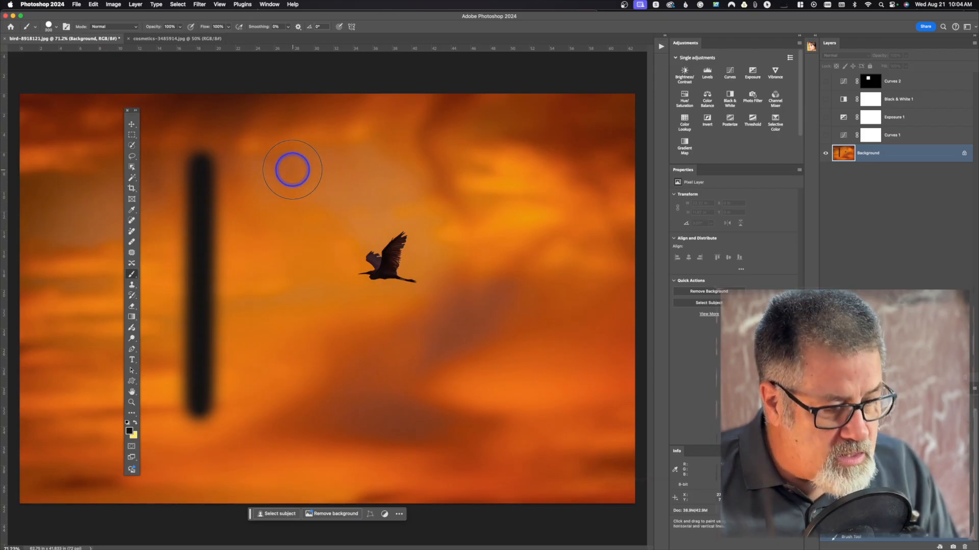
{"action": "left_click", "coordinate": [292, 170]}
{"action": "left_click", "coordinate": [294, 390], "text": "shift"}
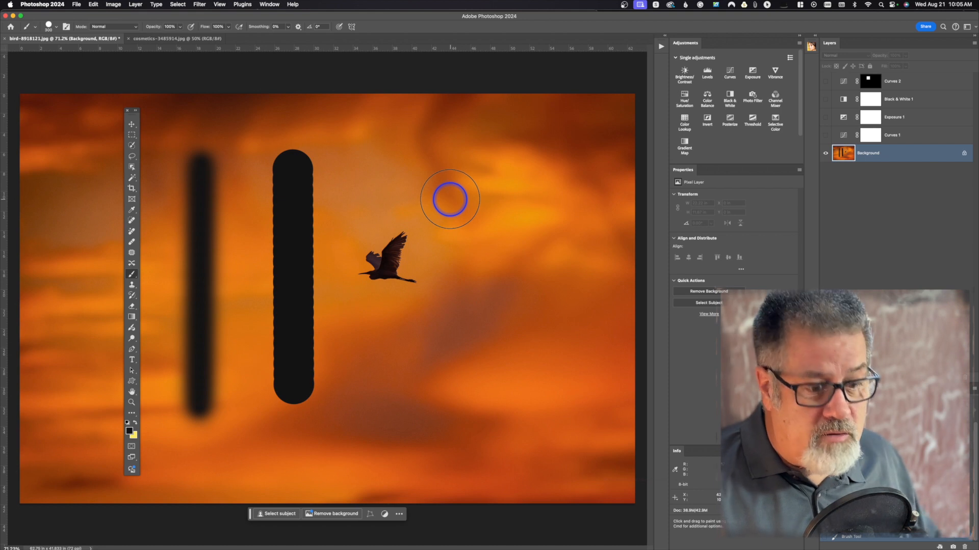
Undo the hard and soft black brush lines painted on the Background layer.
{"action": "key", "text": "super+z"}
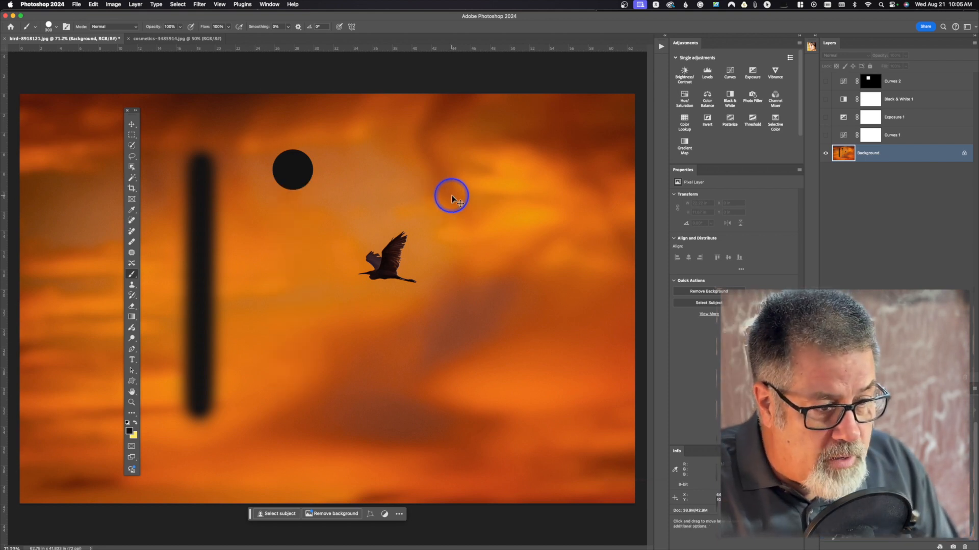
{"action": "key", "text": "super+z"}
{"action": "key", "text": "super+z"}
{"action": "key", "text": "super+z"}
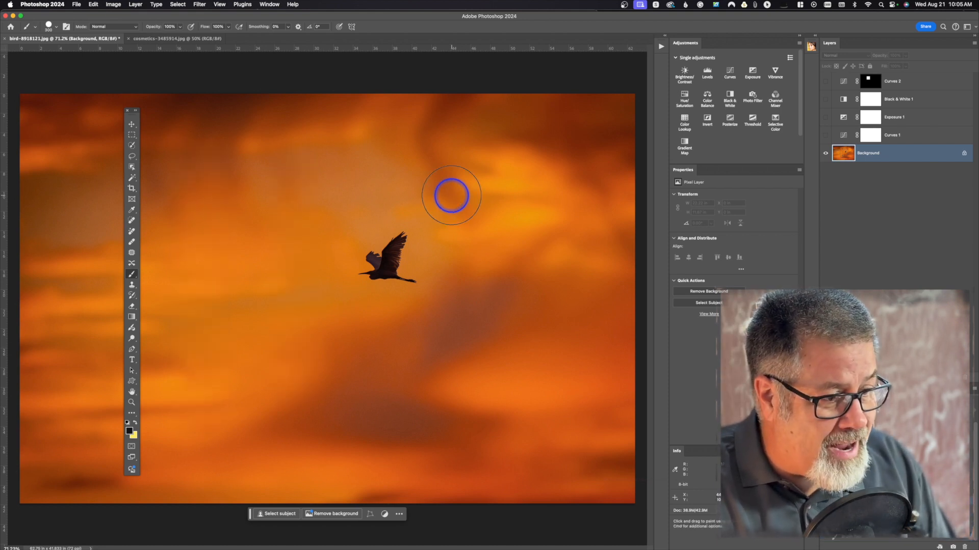
Paint over the whole bird with the Selection Brush at 43% hardness to select it.
{"action": "left_click", "coordinate": [131, 146]}
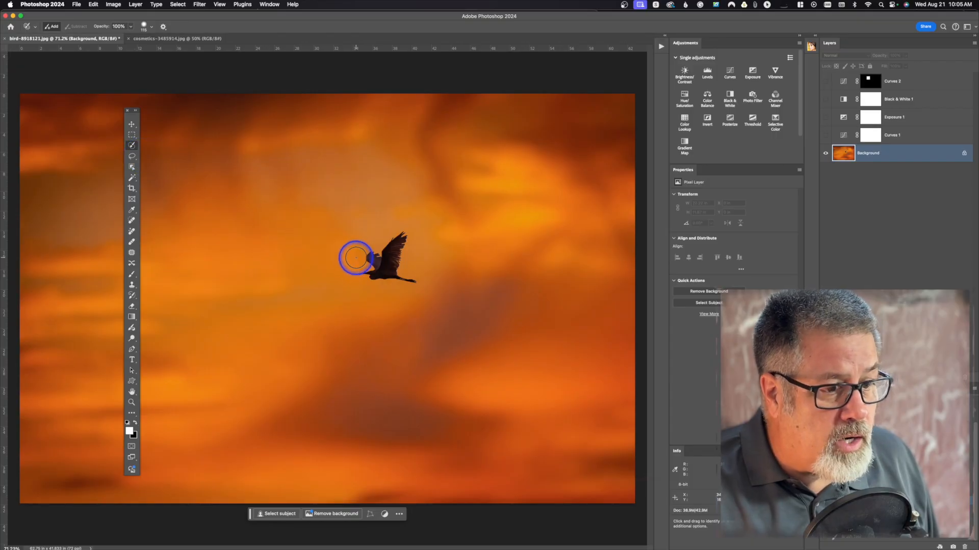
{"action": "left_click", "coordinate": [153, 29]}
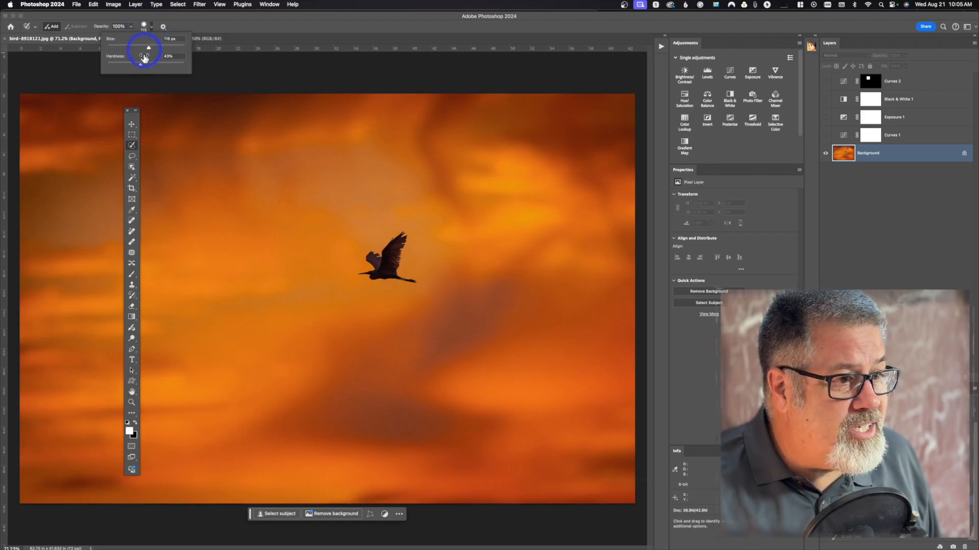
{"action": "left_click_drag", "start_coordinate": [141, 65], "coordinate": [141, 65]}
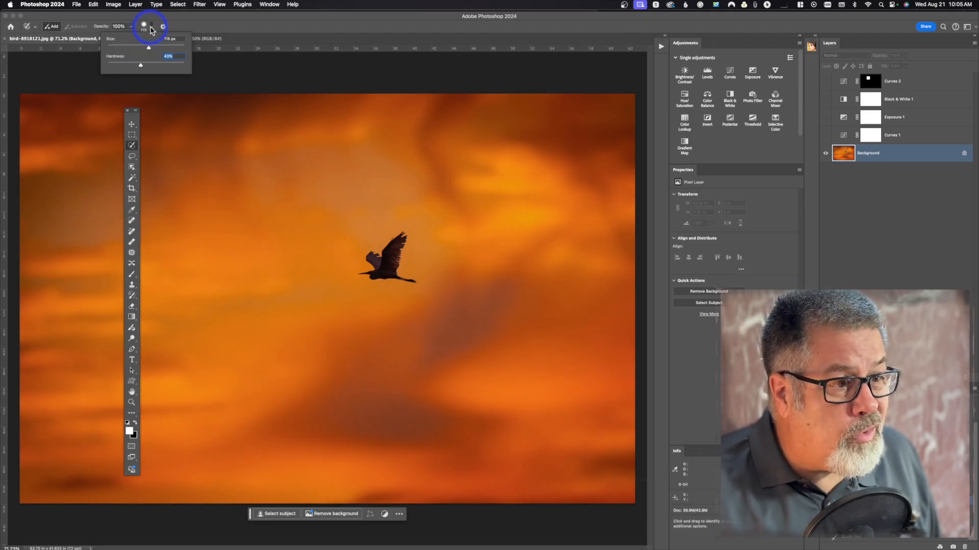
{"action": "left_click", "coordinate": [151, 28]}
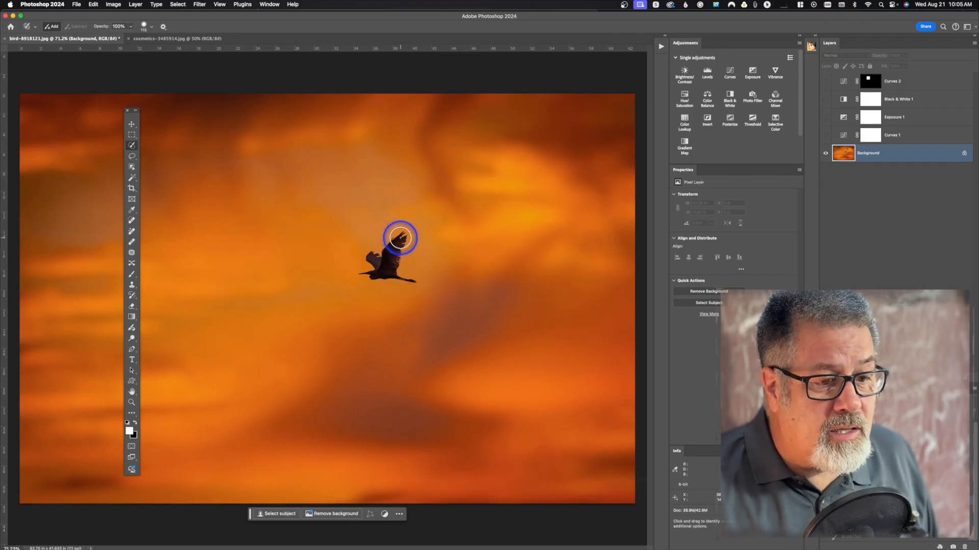
{"action": "mouse_move", "coordinate": [401, 237]}
{"action": "left_mouse_down"}
{"action": "mouse_move", "coordinate": [373, 274]}
{"action": "mouse_move", "coordinate": [363, 268]}
{"action": "mouse_move", "coordinate": [414, 282]}
{"action": "mouse_move", "coordinate": [393, 258]}
{"action": "mouse_move", "coordinate": [381, 266]}
{"action": "mouse_move", "coordinate": [390, 263]}
{"action": "left_mouse_up"}
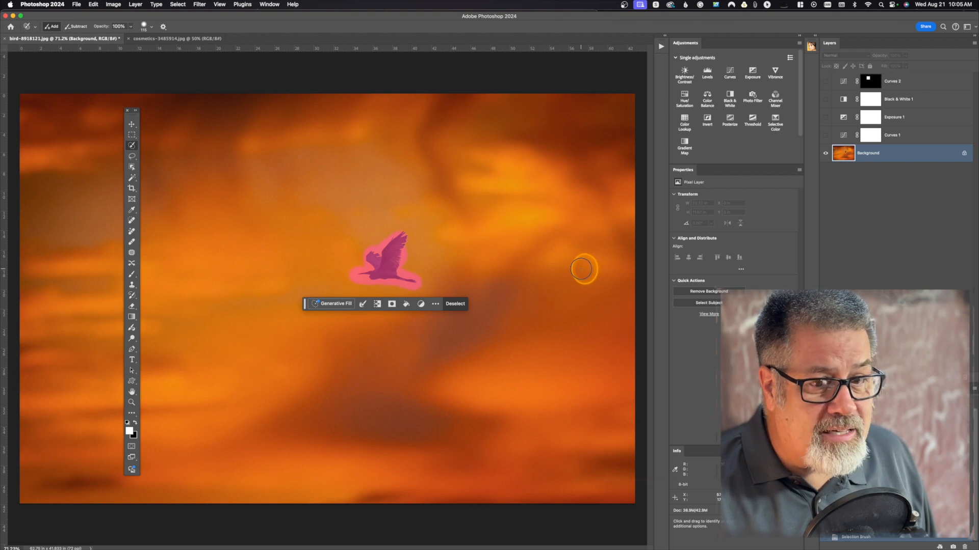
Add a Curves adjustment masked to the selected bird, try raising its midtones, and undo the curve change.
{"action": "left_click", "coordinate": [733, 77]}
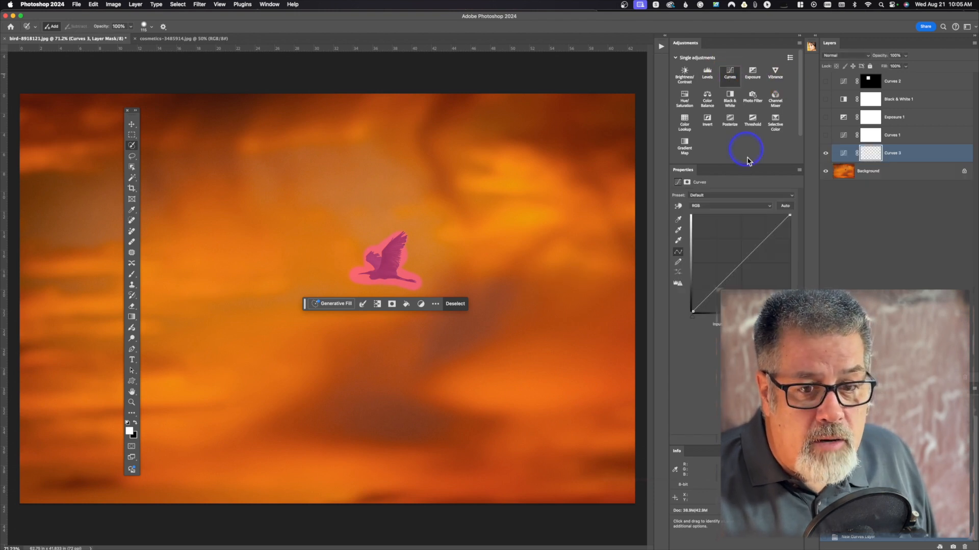
{"action": "left_click_drag", "start_coordinate": [744, 252], "coordinate": [739, 246]}
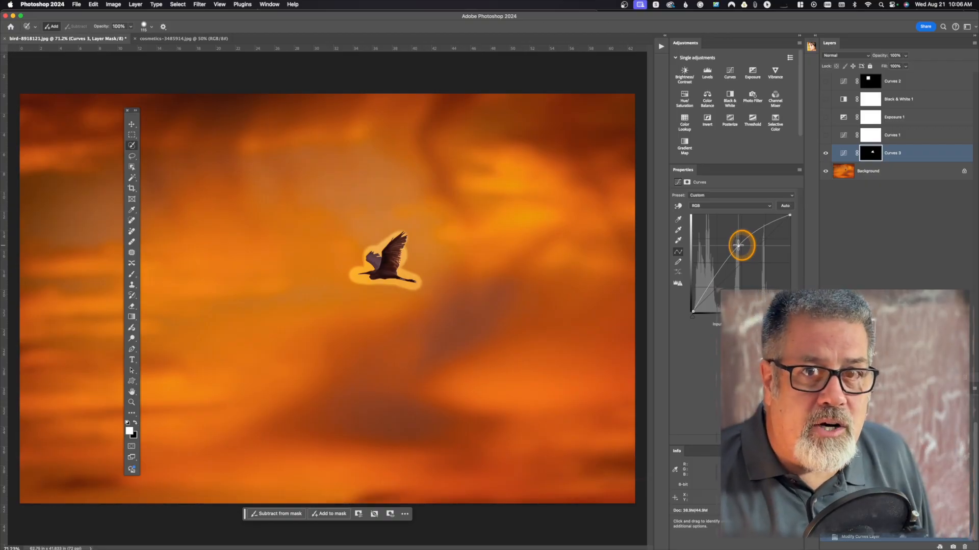
{"action": "left_click_drag", "start_coordinate": [738, 245], "coordinate": [737, 242]}
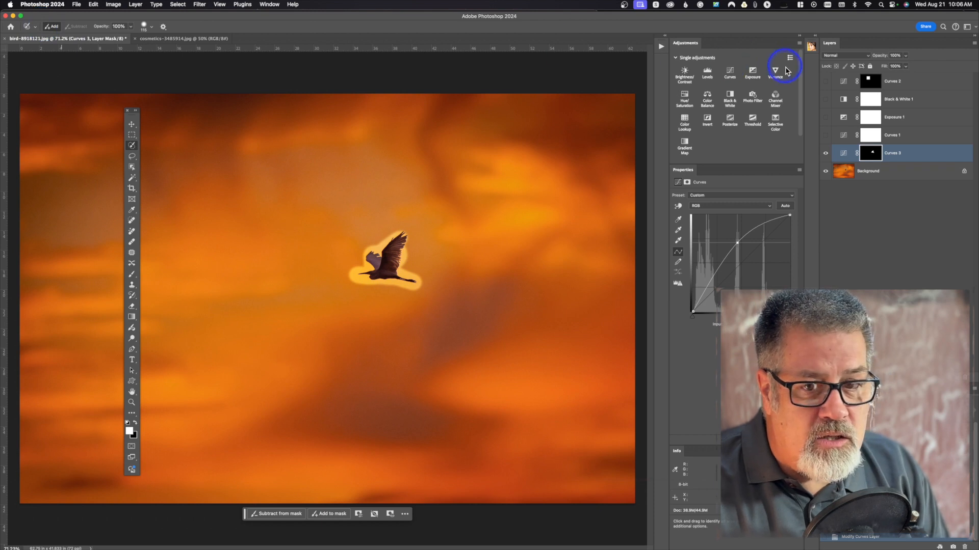
{"action": "key", "text": "super+z"}
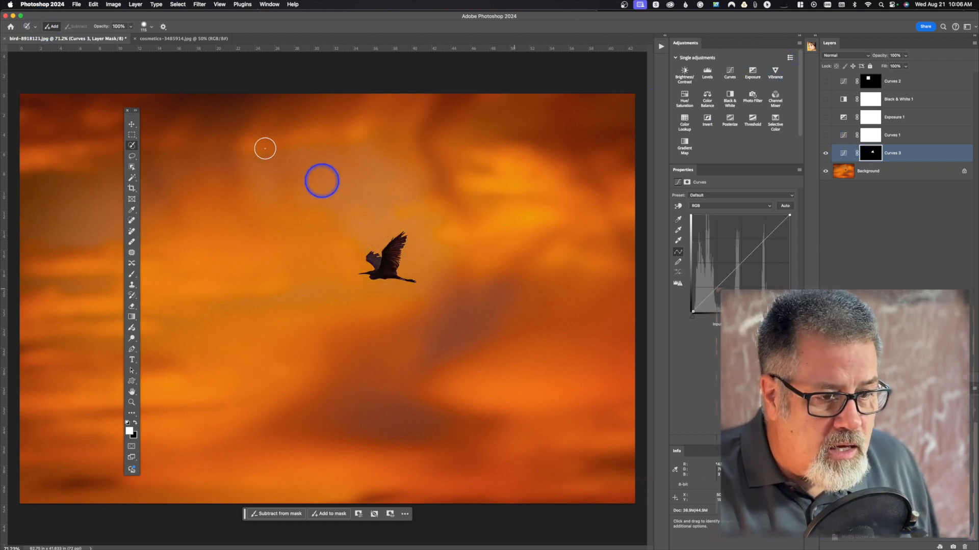
Brush a selection over the bird and the sky beside it, subtract the excess sky, and deselect.
{"action": "mouse_move", "coordinate": [389, 247]}
{"action": "left_mouse_down"}
{"action": "mouse_move", "coordinate": [352, 278]}
{"action": "mouse_move", "coordinate": [424, 284]}
{"action": "mouse_move", "coordinate": [381, 266]}
{"action": "mouse_move", "coordinate": [397, 248]}
{"action": "mouse_move", "coordinate": [455, 245]}
{"action": "mouse_move", "coordinate": [412, 242]}
{"action": "left_mouse_up"}
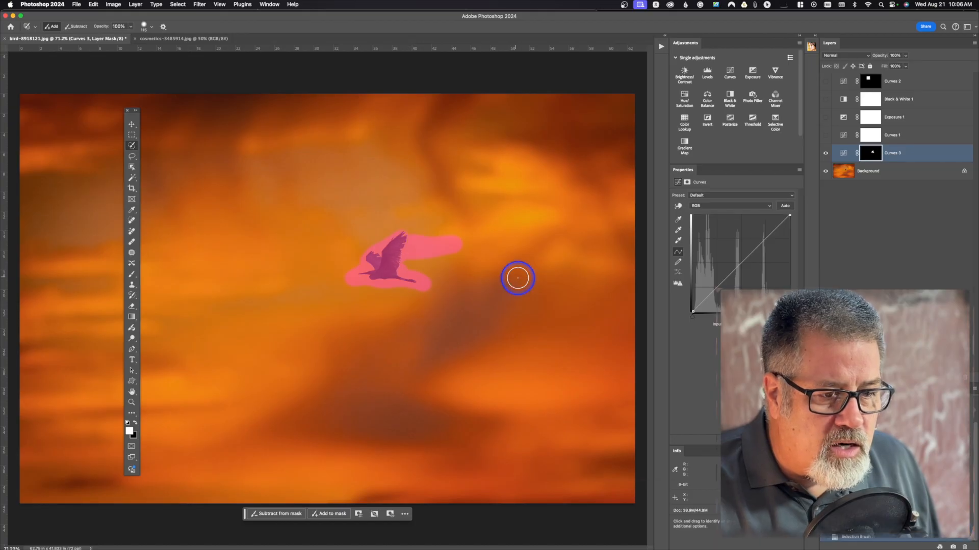
{"action": "left_click", "coordinate": [79, 27]}
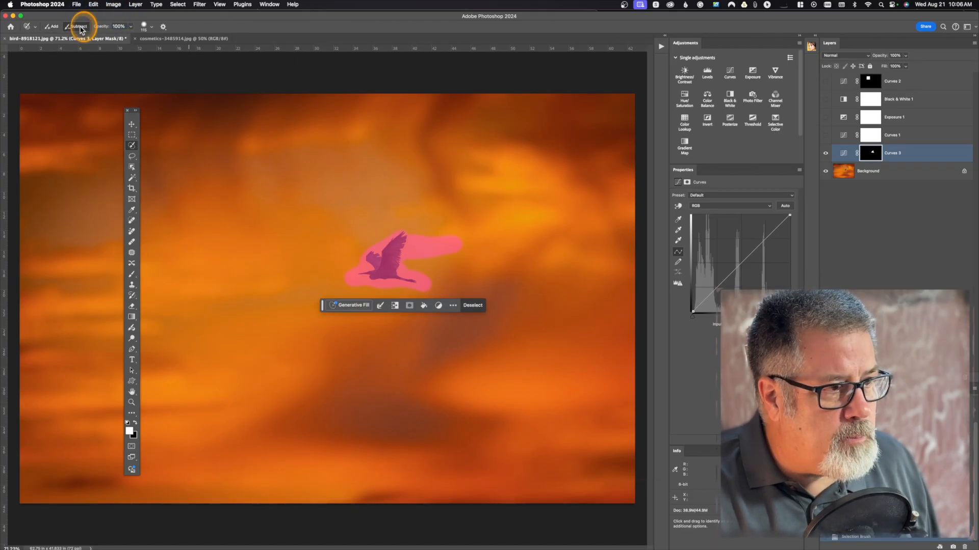
{"action": "mouse_move", "coordinate": [421, 227]}
{"action": "left_mouse_down"}
{"action": "mouse_move", "coordinate": [410, 257]}
{"action": "mouse_move", "coordinate": [947, 197]}
{"action": "left_mouse_up"}
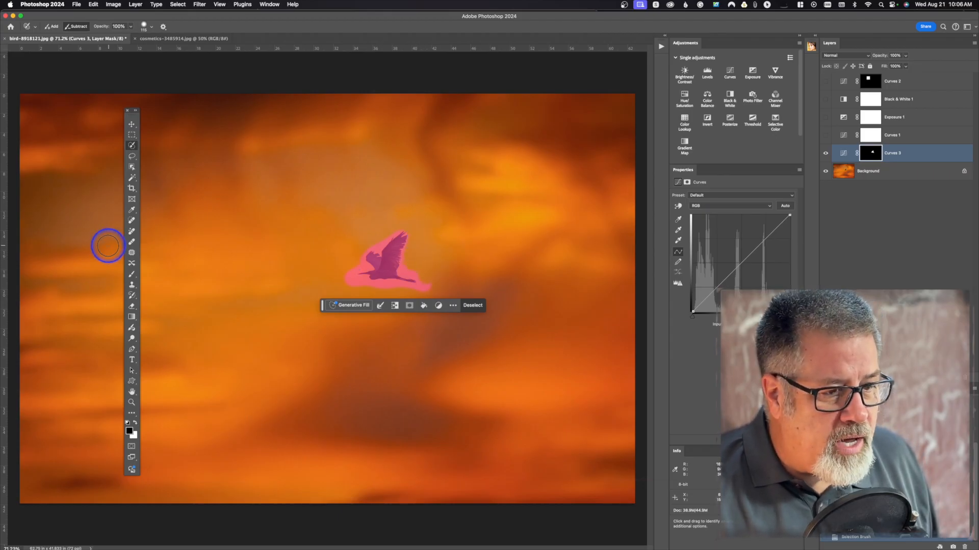
{"action": "mouse_move", "coordinate": [236, 253]}
{"action": "left_mouse_down"}
{"action": "mouse_move", "coordinate": [191, 266]}
{"action": "mouse_move", "coordinate": [183, 258]}
{"action": "mouse_move", "coordinate": [219, 256]}
{"action": "left_mouse_up"}
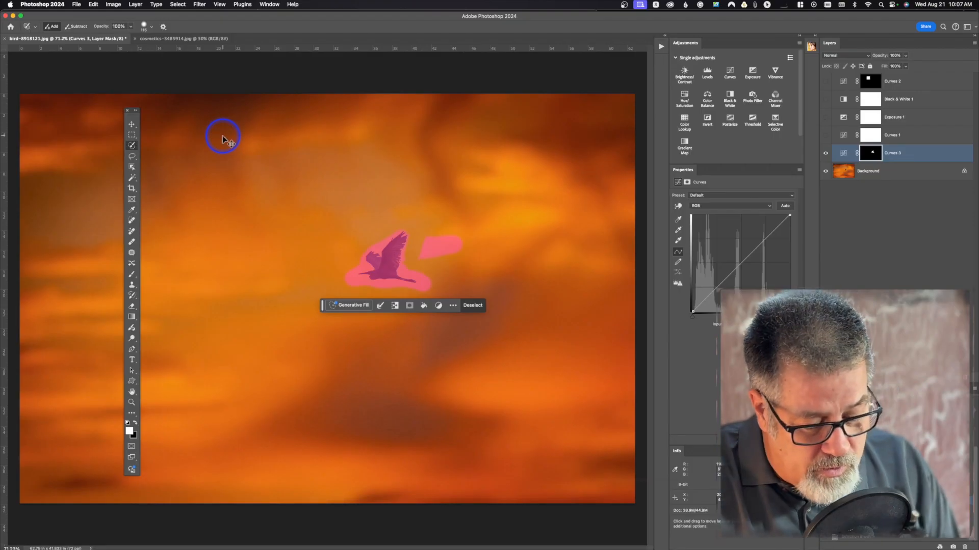
{"action": "key", "text": "super+d"}
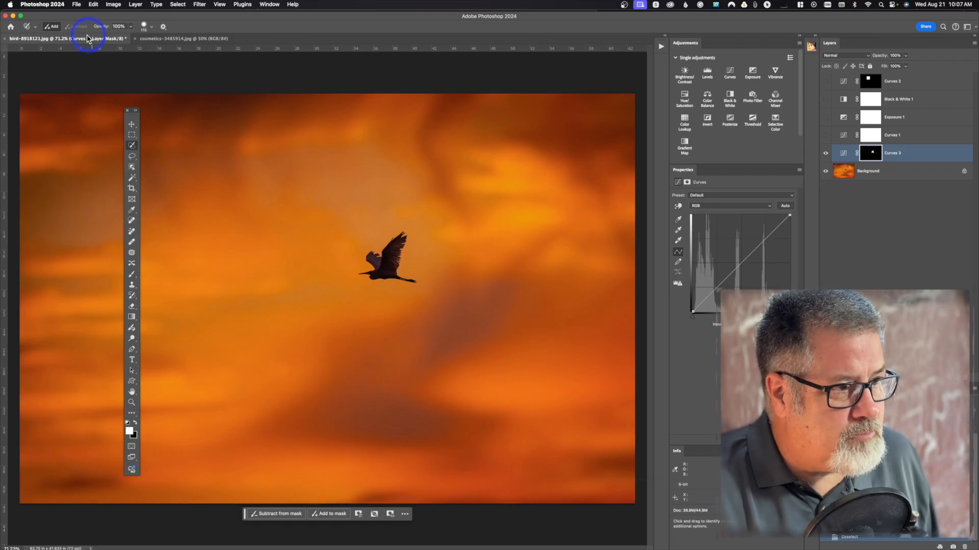
Draw a tall freehand Lasso selection around the bird and the strip of sky above it.
{"action": "left_click", "coordinate": [133, 158]}
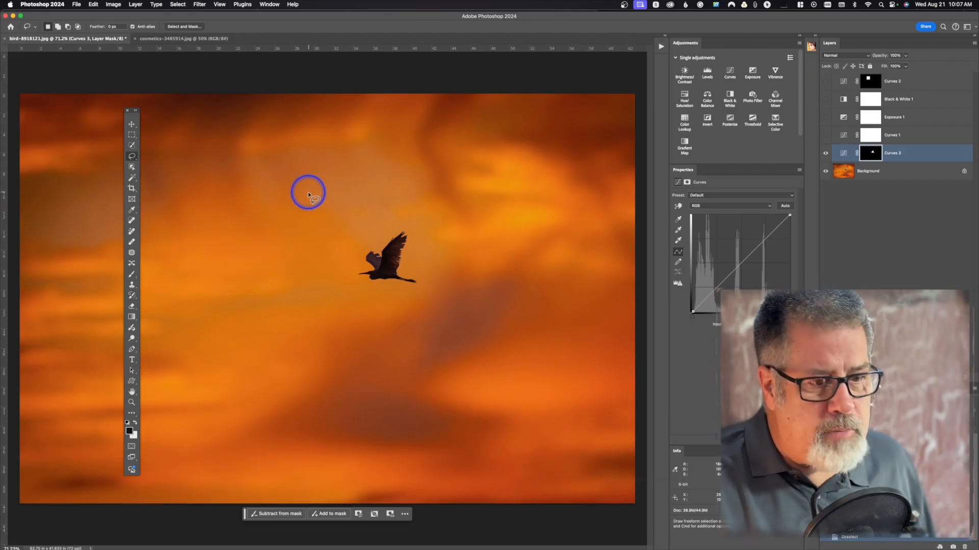
{"action": "key", "text": "x"}
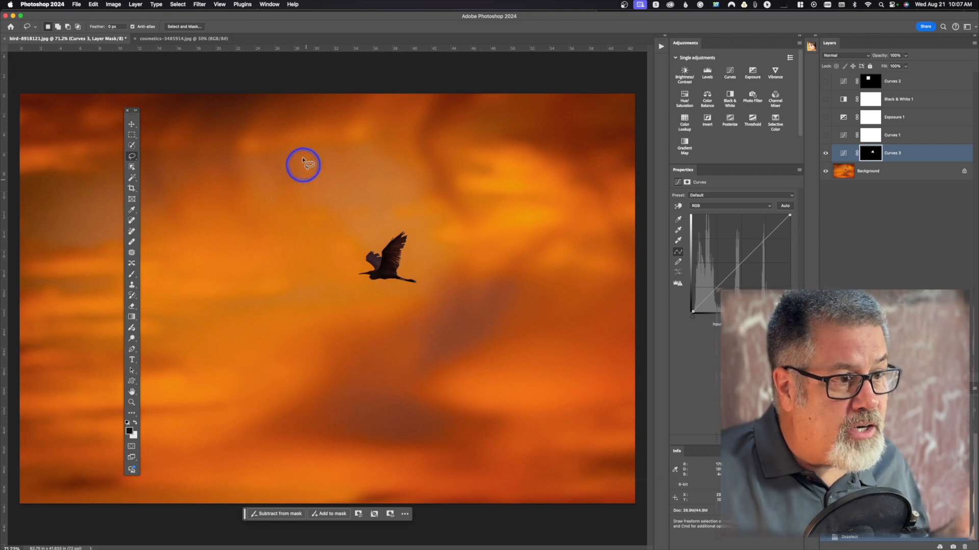
{"action": "left_click_drag", "start_coordinate": [273, 188], "coordinate": [269, 220]}
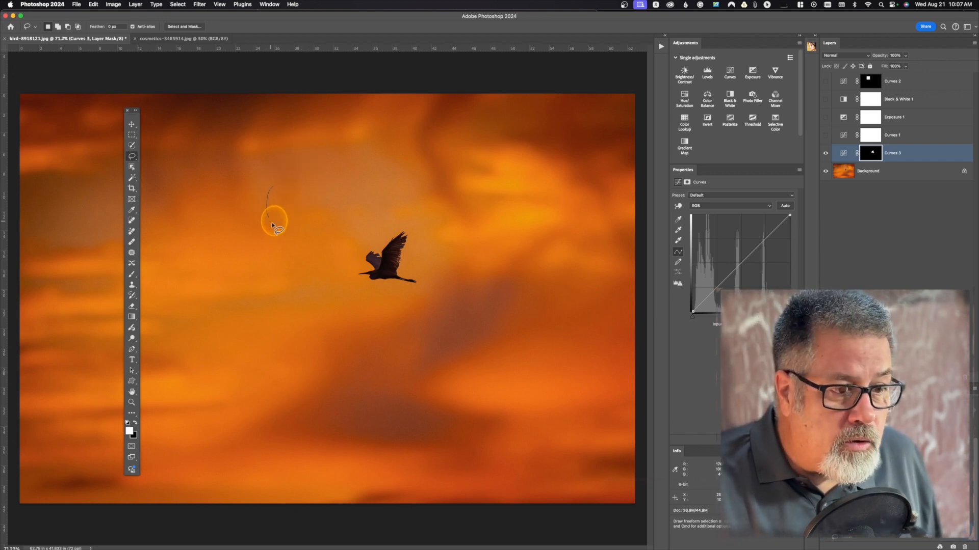
{"action": "mouse_move", "coordinate": [315, 179]}
{"action": "left_mouse_down"}
{"action": "mouse_move", "coordinate": [291, 170]}
{"action": "mouse_move", "coordinate": [274, 185]}
{"action": "left_mouse_up"}
{"action": "left_click_drag", "start_coordinate": [369, 158], "coordinate": [358, 299]}
{"action": "mouse_move", "coordinate": [409, 270]}
{"action": "left_mouse_down"}
{"action": "mouse_move", "coordinate": [408, 187]}
{"action": "mouse_move", "coordinate": [402, 158]}
{"action": "mouse_move", "coordinate": [364, 159]}
{"action": "left_mouse_up"}
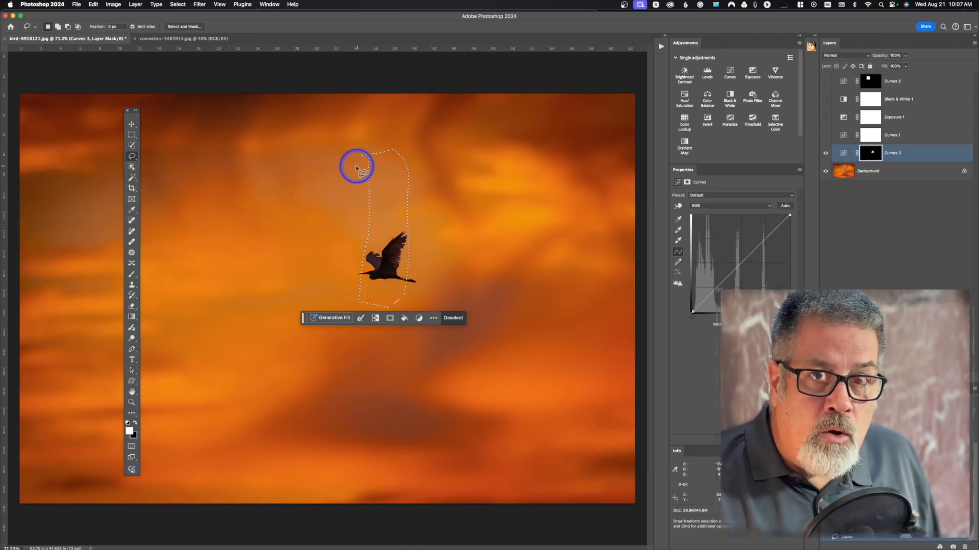
Lasso a narrow loop in the sky beside the bird, add a second loop to it, and subtract that second loop again.
{"action": "mouse_move", "coordinate": [325, 170]}
{"action": "left_mouse_down"}
{"action": "mouse_move", "coordinate": [304, 231]}
{"action": "mouse_move", "coordinate": [326, 228]}
{"action": "mouse_move", "coordinate": [326, 162]}
{"action": "left_mouse_up"}
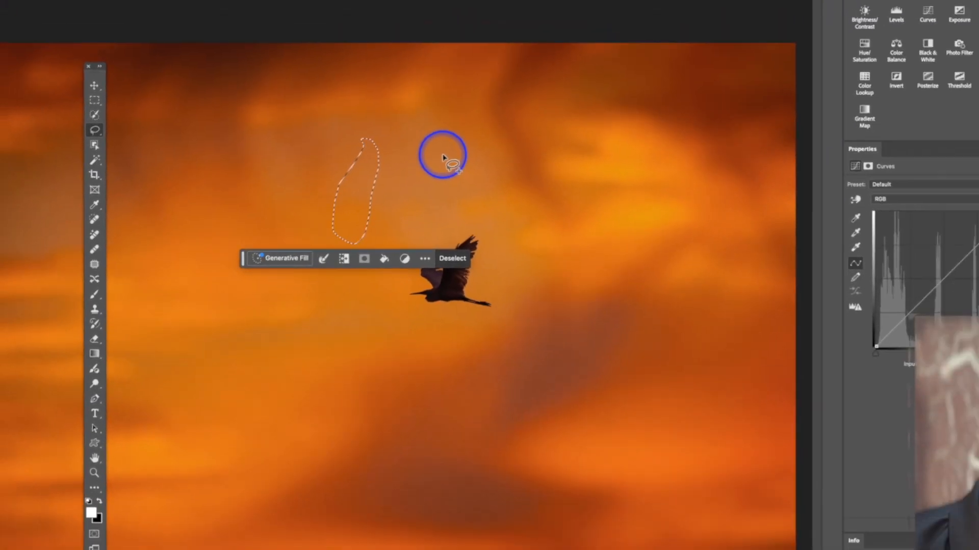
{"action": "mouse_move", "coordinate": [440, 155]}
{"action": "left_mouse_down"}
{"action": "mouse_move", "coordinate": [433, 234]}
{"action": "mouse_move", "coordinate": [380, 164]}
{"action": "left_mouse_up"}
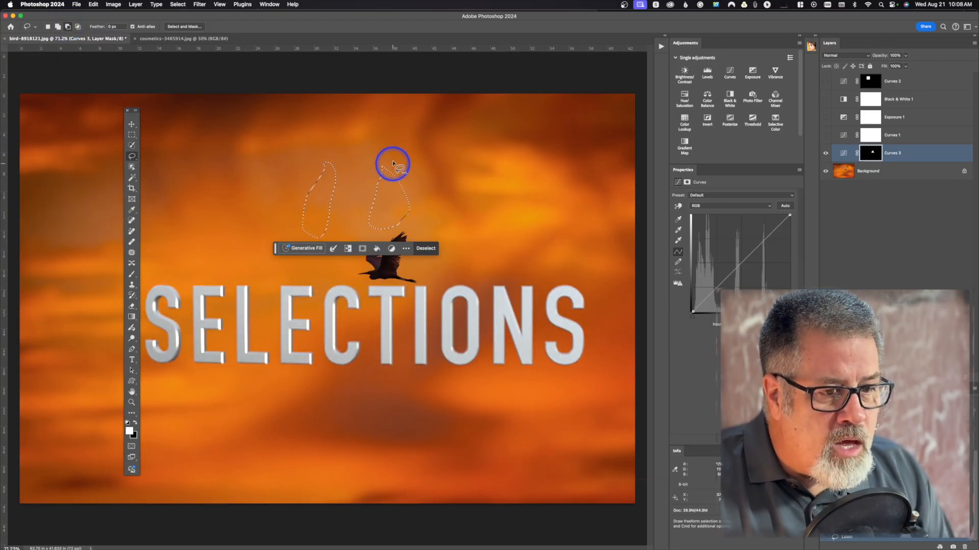
{"action": "mouse_move", "coordinate": [387, 159]}
{"action": "left_mouse_down"}
{"action": "mouse_move", "coordinate": [374, 168]}
{"action": "mouse_move", "coordinate": [363, 207]}
{"action": "mouse_move", "coordinate": [365, 227]}
{"action": "mouse_move", "coordinate": [393, 239]}
{"action": "mouse_move", "coordinate": [417, 213]}
{"action": "mouse_move", "coordinate": [410, 175]}
{"action": "mouse_move", "coordinate": [384, 153]}
{"action": "left_mouse_up"}
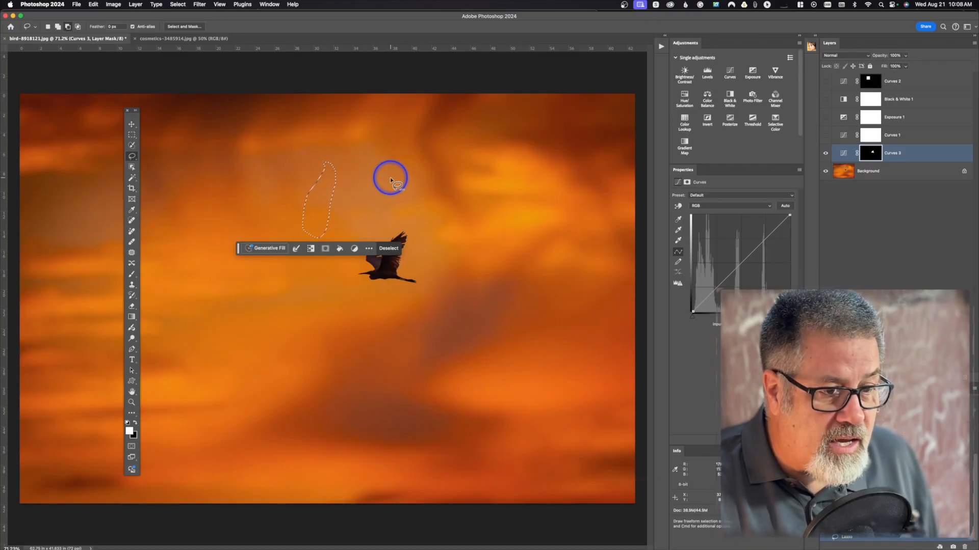
{"action": "mouse_move", "coordinate": [353, 201]}
{"action": "left_mouse_down"}
{"action": "mouse_move", "coordinate": [314, 199]}
{"action": "mouse_move", "coordinate": [284, 176]}
{"action": "mouse_move", "coordinate": [305, 154]}
{"action": "mouse_move", "coordinate": [342, 145]}
{"action": "mouse_move", "coordinate": [363, 168]}
{"action": "mouse_move", "coordinate": [360, 198]}
{"action": "left_mouse_up"}
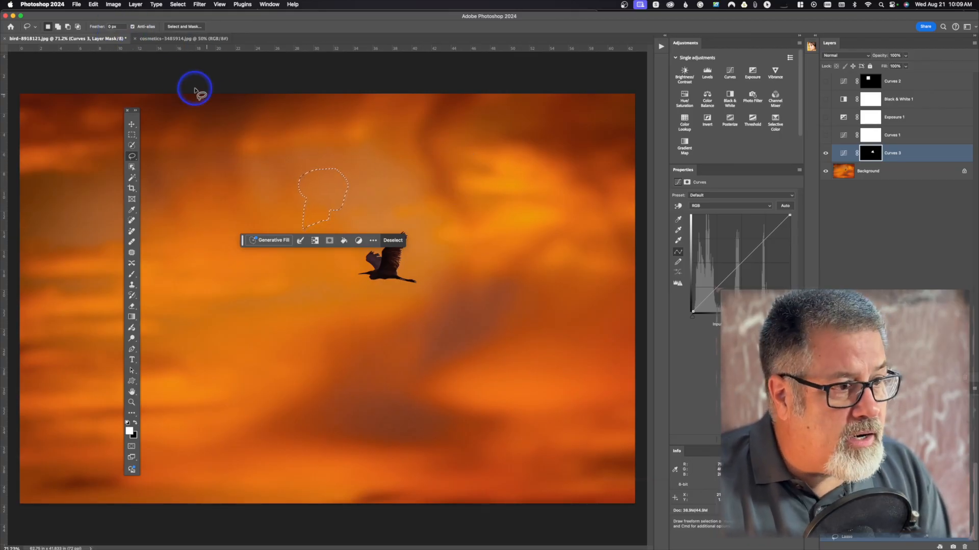
{"action": "left_click", "coordinate": [500, 179]}
Lasso an unfeathered loop in the upper-left sky and add a second loop above the bird with a 50 px feather.
{"action": "mouse_move", "coordinate": [197, 152]}
{"action": "left_mouse_down"}
{"action": "mouse_move", "coordinate": [198, 207]}
{"action": "mouse_move", "coordinate": [229, 214]}
{"action": "mouse_move", "coordinate": [249, 187]}
{"action": "mouse_move", "coordinate": [244, 166]}
{"action": "mouse_move", "coordinate": [223, 149]}
{"action": "mouse_move", "coordinate": [192, 146]}
{"action": "left_mouse_up"}
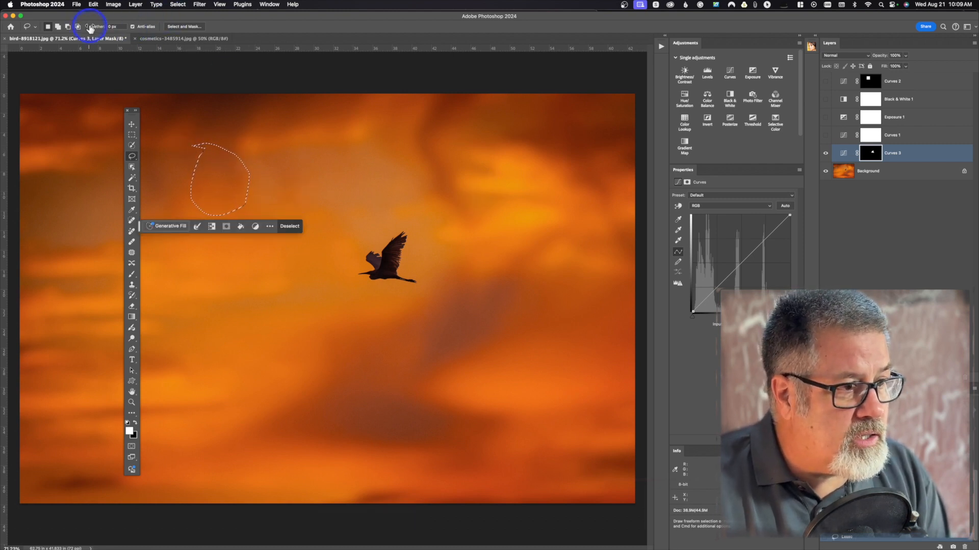
{"action": "left_click_drag", "start_coordinate": [111, 28], "coordinate": [106, 28]}
{"action": "type", "text": "55"}
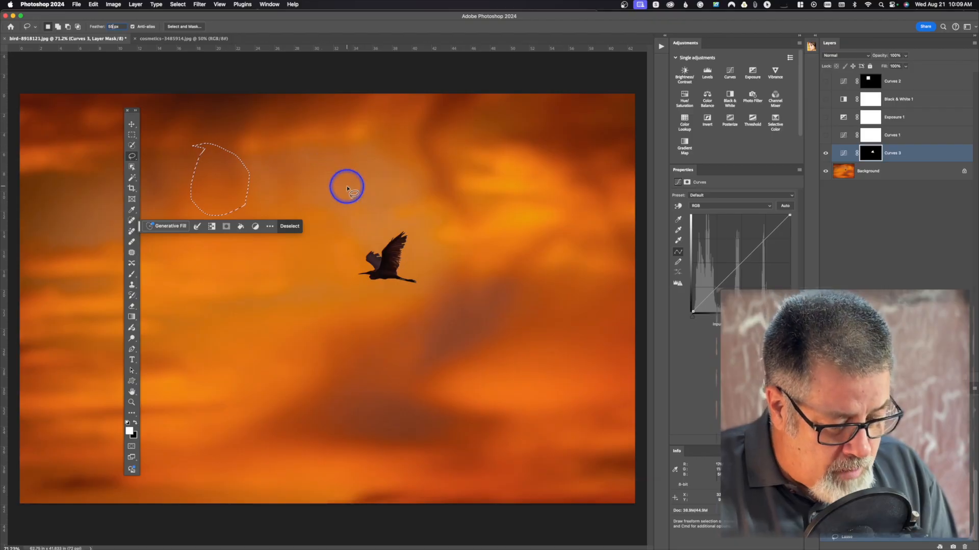
{"action": "left_click_drag", "start_coordinate": [335, 144], "coordinate": [315, 185]}
{"action": "mouse_move", "coordinate": [368, 225]}
{"action": "left_mouse_down"}
{"action": "mouse_move", "coordinate": [379, 207]}
{"action": "mouse_move", "coordinate": [377, 154]}
{"action": "mouse_move", "coordinate": [332, 145]}
{"action": "left_mouse_up"}
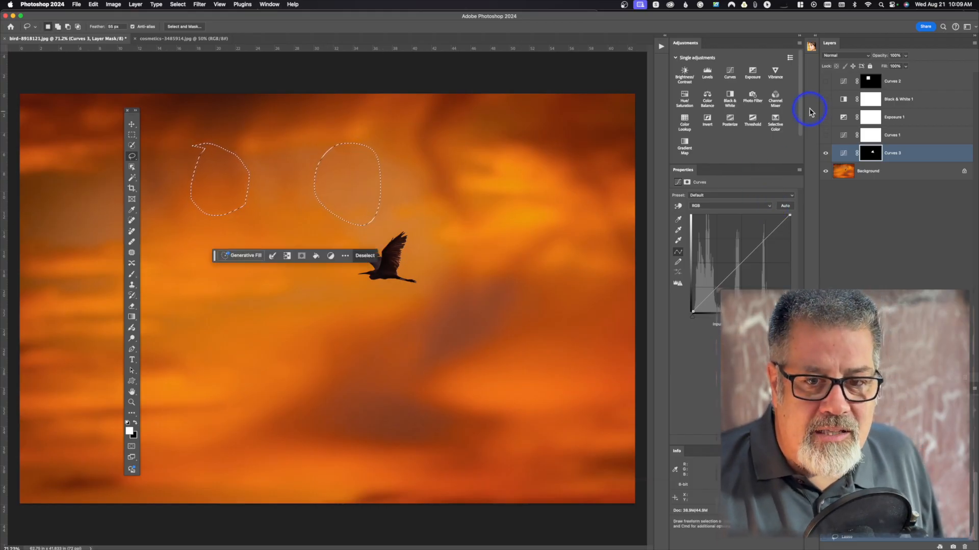
Add a Curves adjustment masked to the two lassoed loops and raise the midtones to brighten them.
{"action": "left_click", "coordinate": [730, 71]}
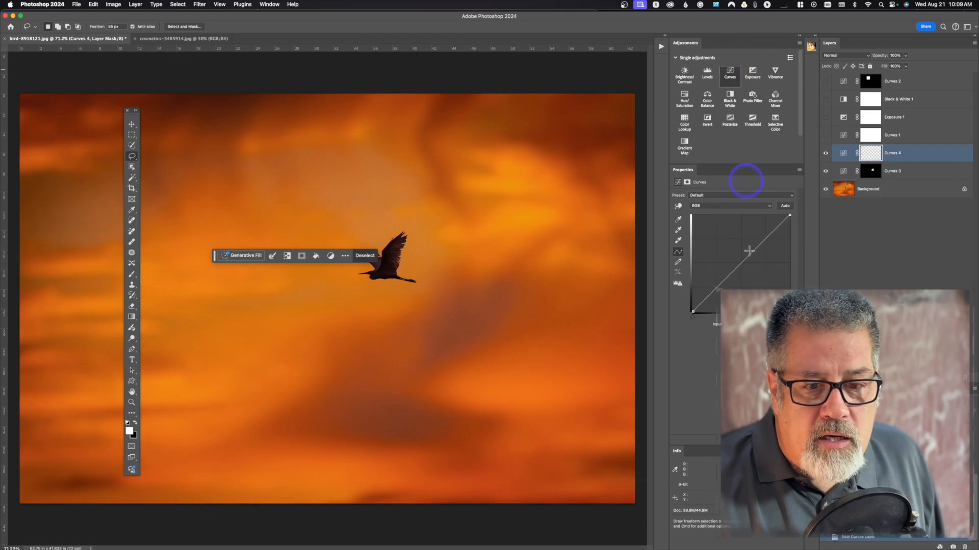
{"action": "left_click_drag", "start_coordinate": [742, 259], "coordinate": [737, 253]}
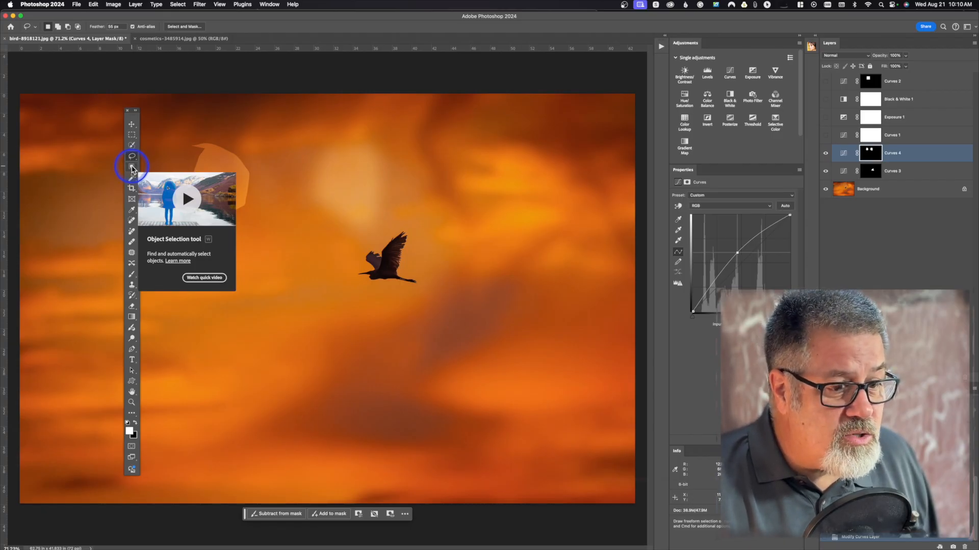
Switch to the cosmetics photo and select the rightmost lime slice with the Object Selection tool.
{"action": "left_click", "coordinate": [131, 167]}
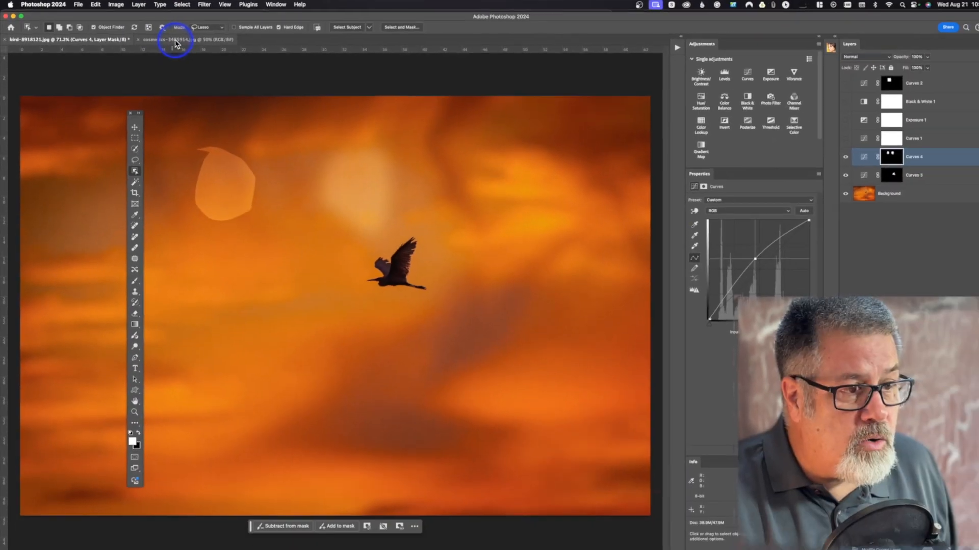
{"action": "left_click", "coordinate": [311, 65]}
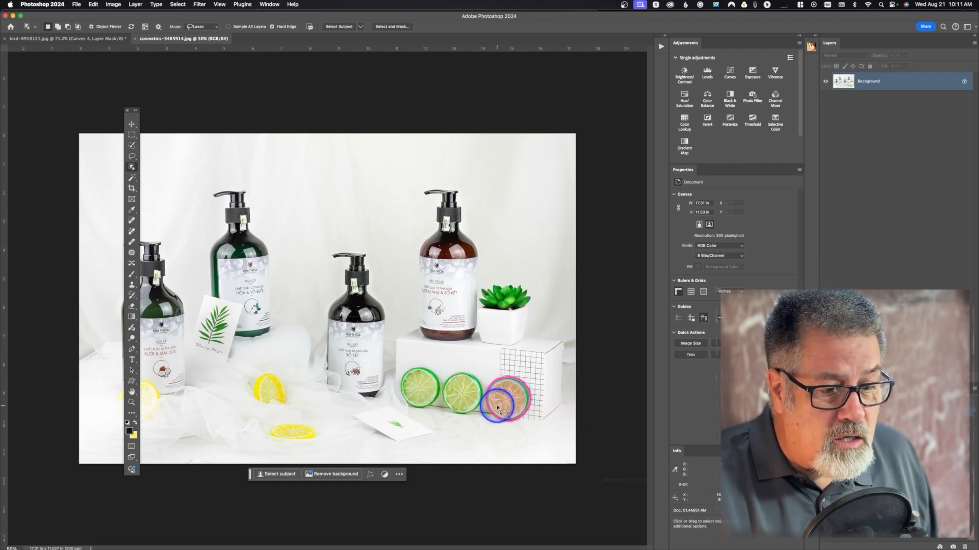
{"action": "left_click", "coordinate": [512, 405]}
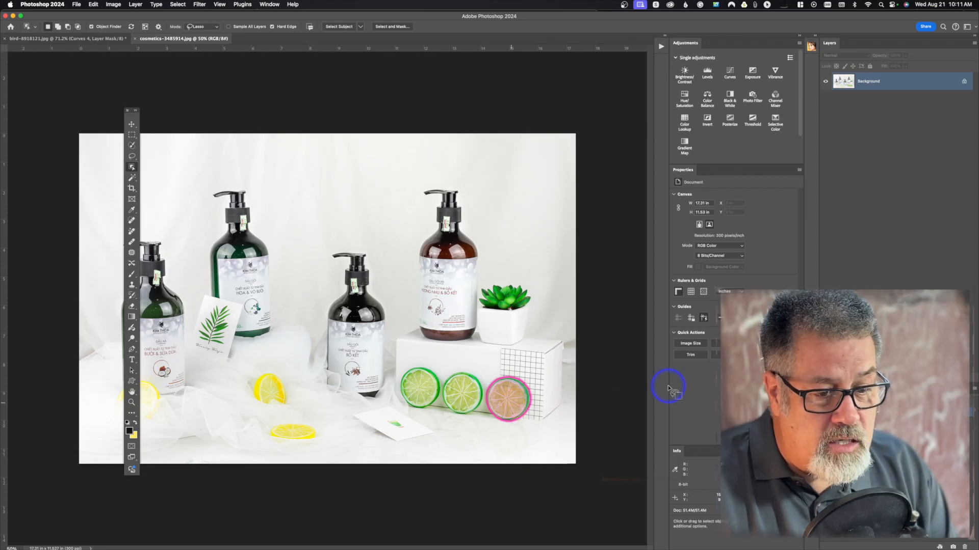
{"action": "left_click", "coordinate": [509, 398]}
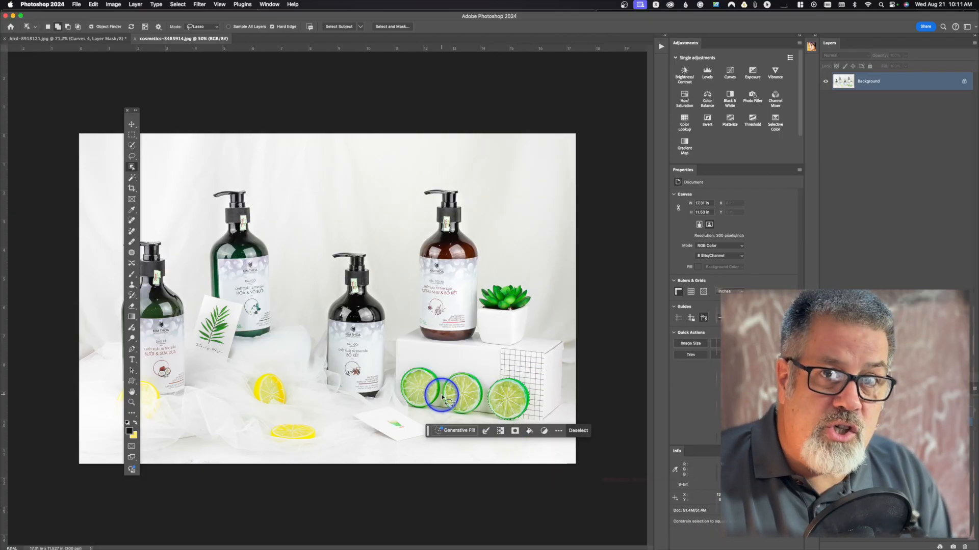
Add the other two lime slices in front of the white box to the object selection.
{"action": "left_click", "coordinate": [59, 28]}
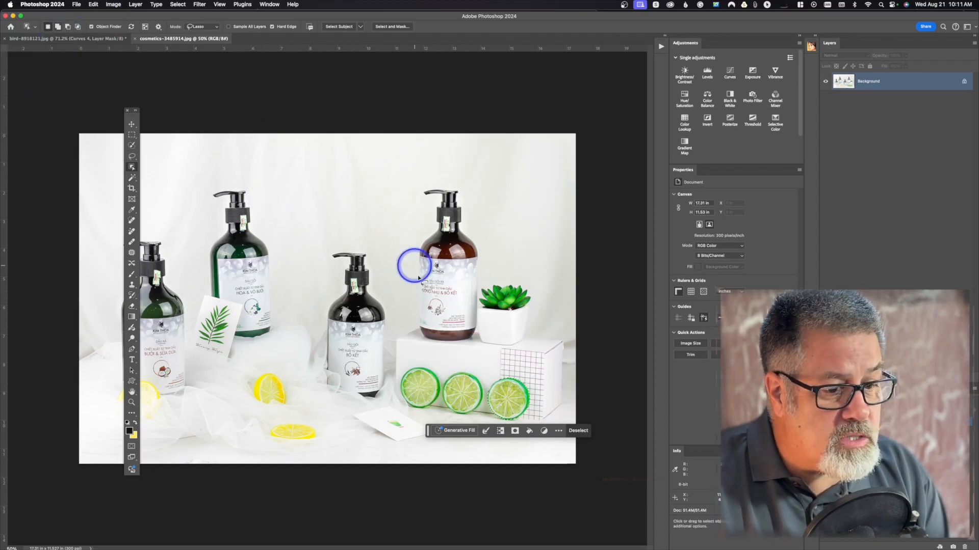
{"action": "left_click", "coordinate": [464, 393], "text": "shift"}
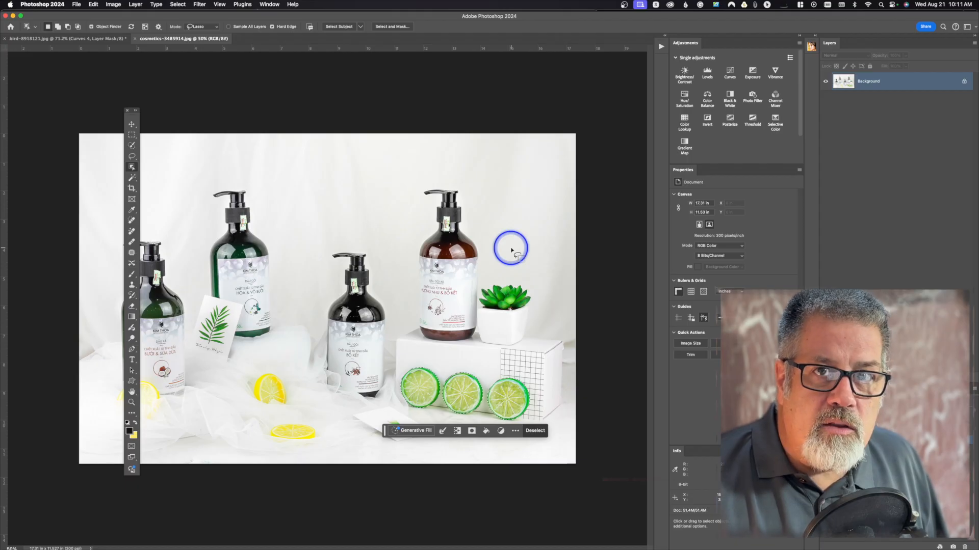
Add a Curves adjustment masked to the selected lime slices and adjust its midtone point slightly.
{"action": "left_click", "coordinate": [730, 77]}
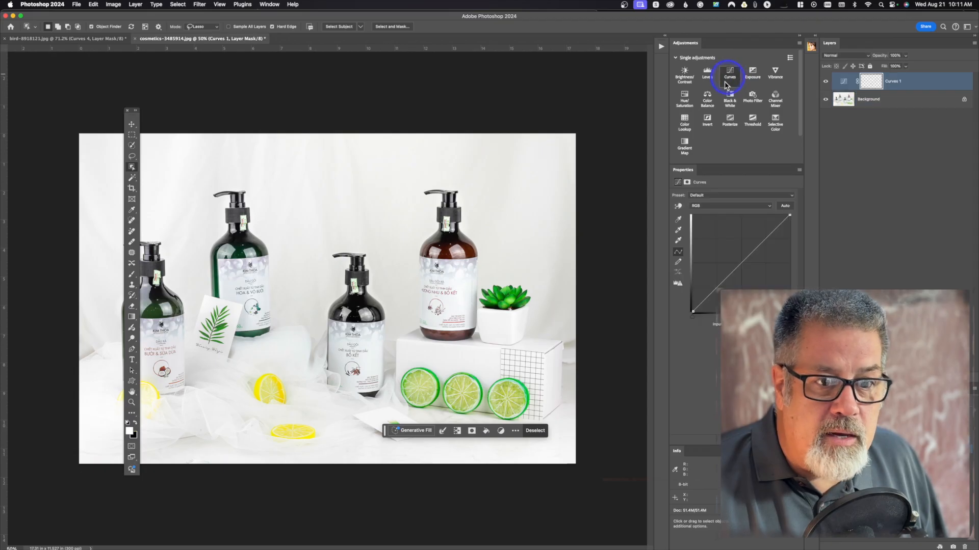
{"action": "left_click", "coordinate": [742, 268]}
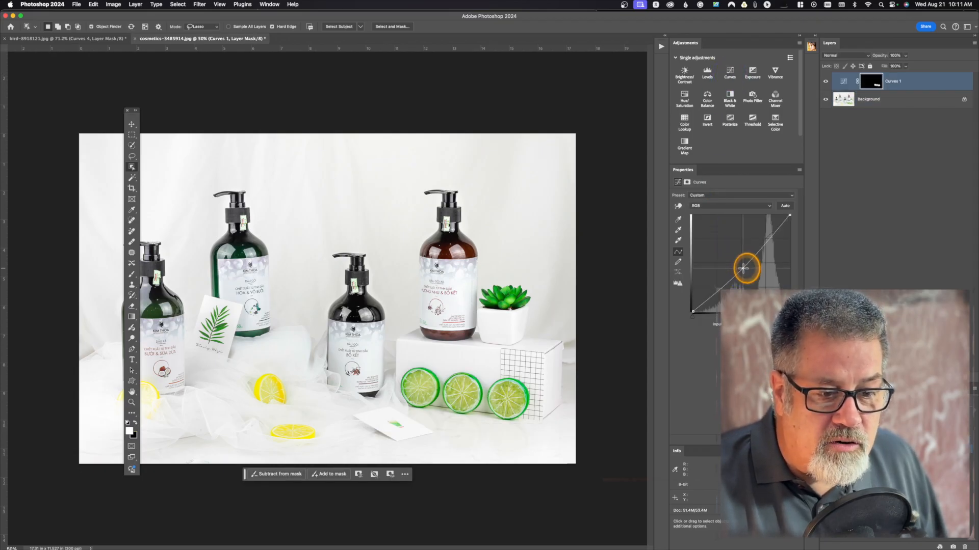
{"action": "left_click_drag", "start_coordinate": [743, 268], "coordinate": [746, 266]}
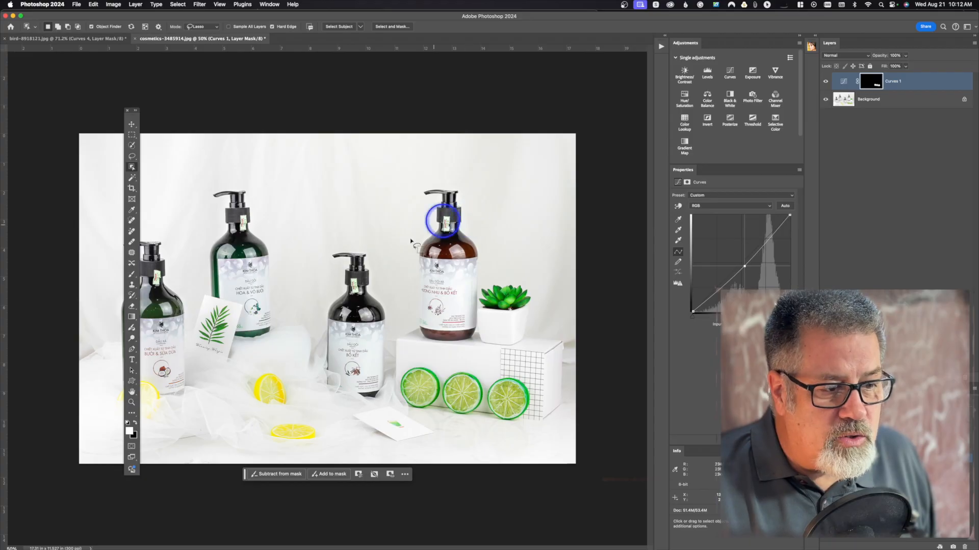
Move the floating toolbar clear of the leftmost bottle and select the back green bottle's pump with Object Selection in Rectangle mode.
{"action": "left_click_drag", "start_coordinate": [132, 110], "coordinate": [104, 110]}
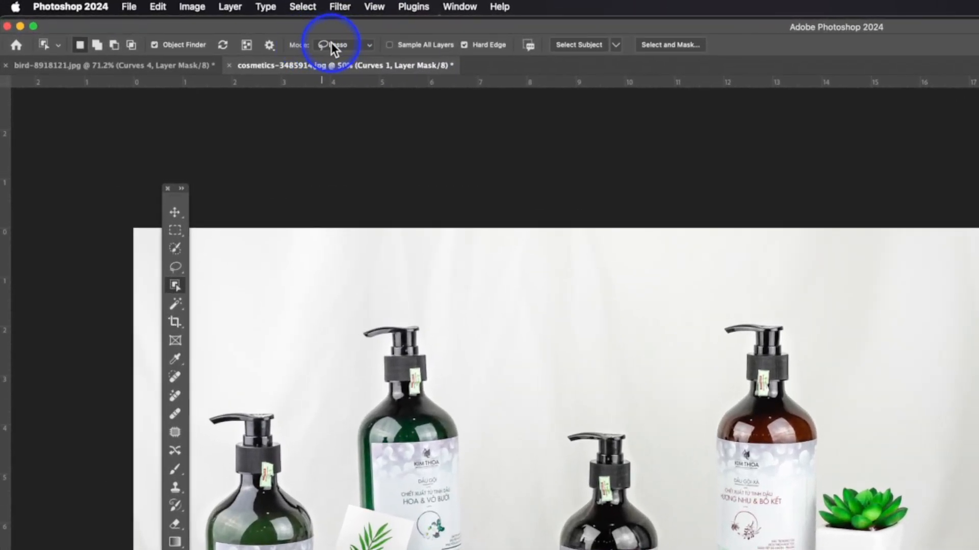
{"action": "left_click", "coordinate": [292, 40]}
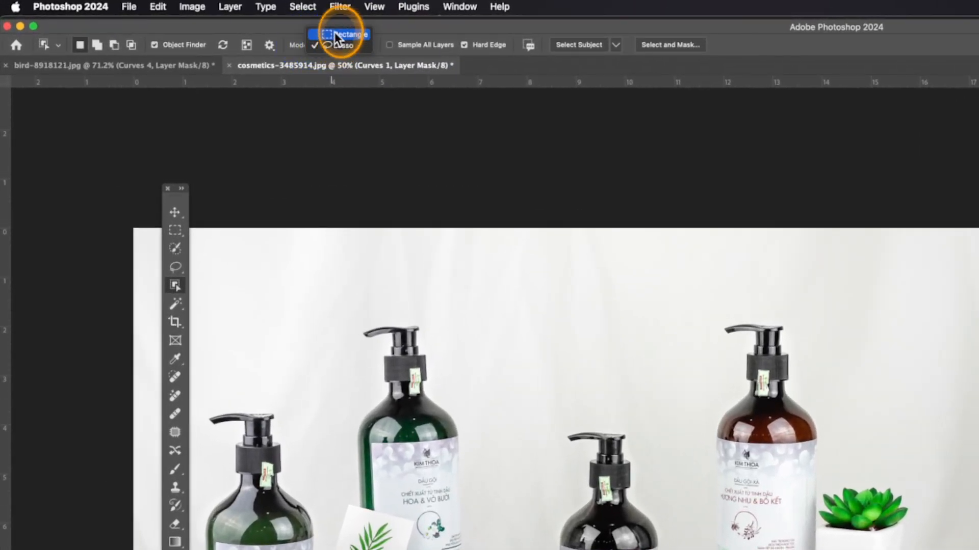
{"action": "left_click", "coordinate": [335, 33]}
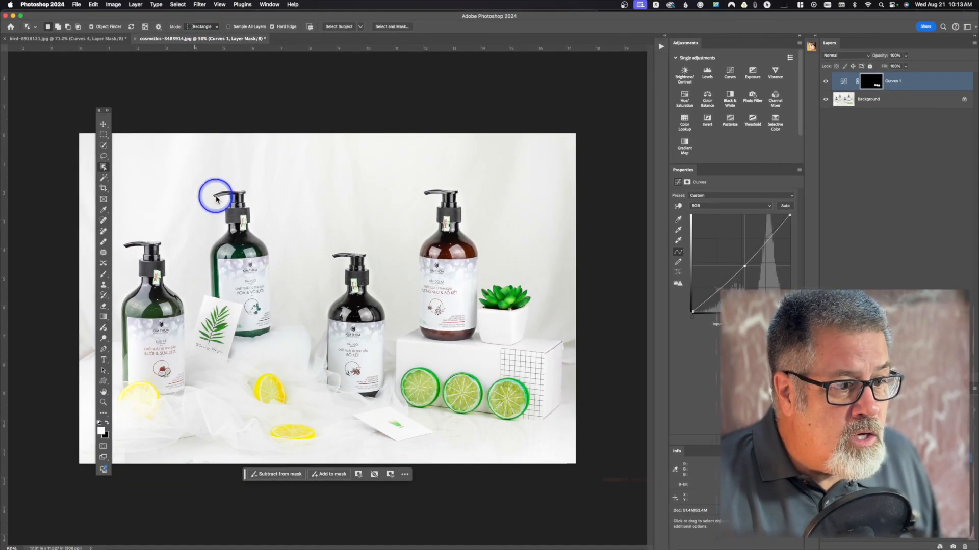
{"action": "left_click_drag", "start_coordinate": [207, 184], "coordinate": [268, 230]}
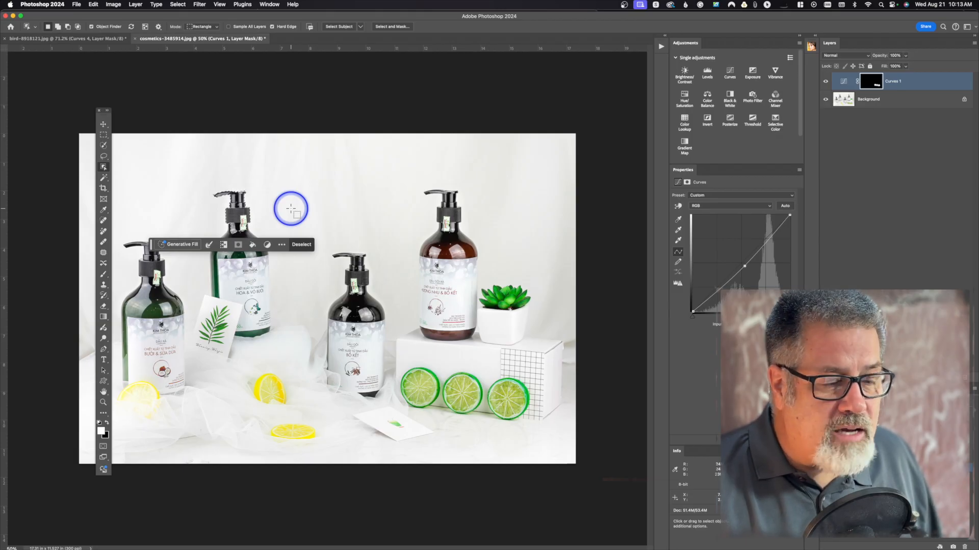
Set the Object Selection mode to Lasso and draw a loop around the brown bottle.
{"action": "left_click", "coordinate": [206, 28]}
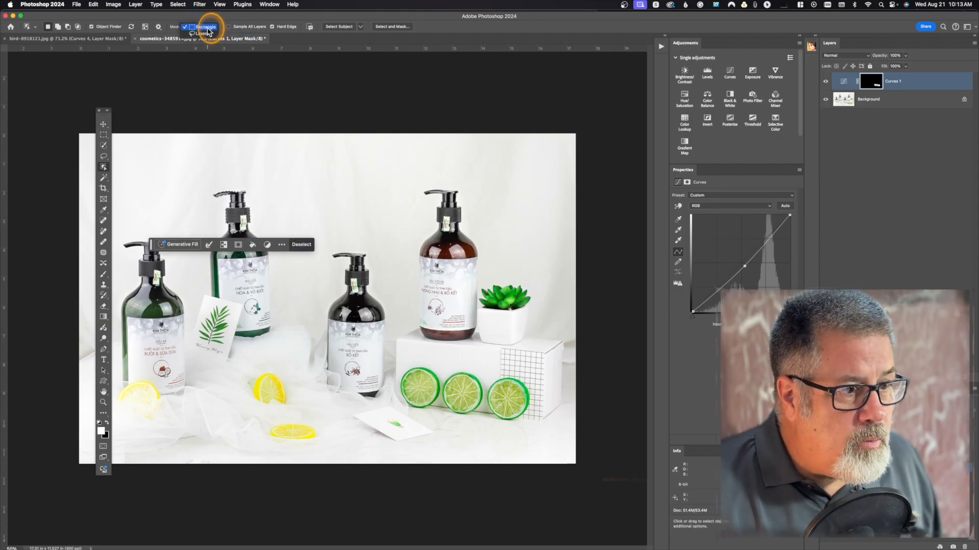
{"action": "left_click", "coordinate": [202, 33]}
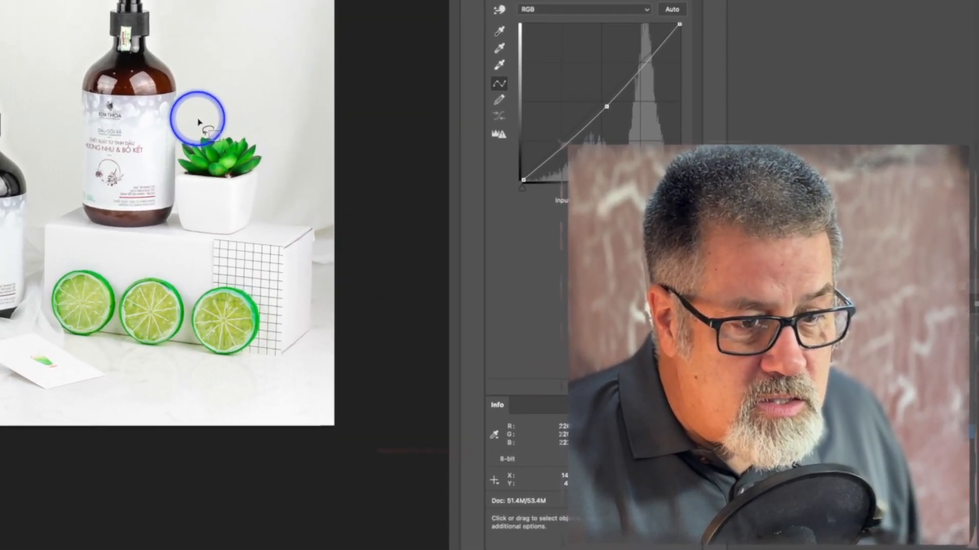
{"action": "mouse_move", "coordinate": [423, 238]}
{"action": "left_mouse_down"}
{"action": "mouse_move", "coordinate": [414, 243]}
{"action": "mouse_move", "coordinate": [420, 276]}
{"action": "left_mouse_up"}
{"action": "mouse_move", "coordinate": [146, 150]}
{"action": "left_mouse_down"}
{"action": "mouse_move", "coordinate": [209, 154]}
{"action": "mouse_move", "coordinate": [226, 130]}
{"action": "mouse_move", "coordinate": [213, 114]}
{"action": "mouse_move", "coordinate": [149, 97]}
{"action": "left_mouse_up"}
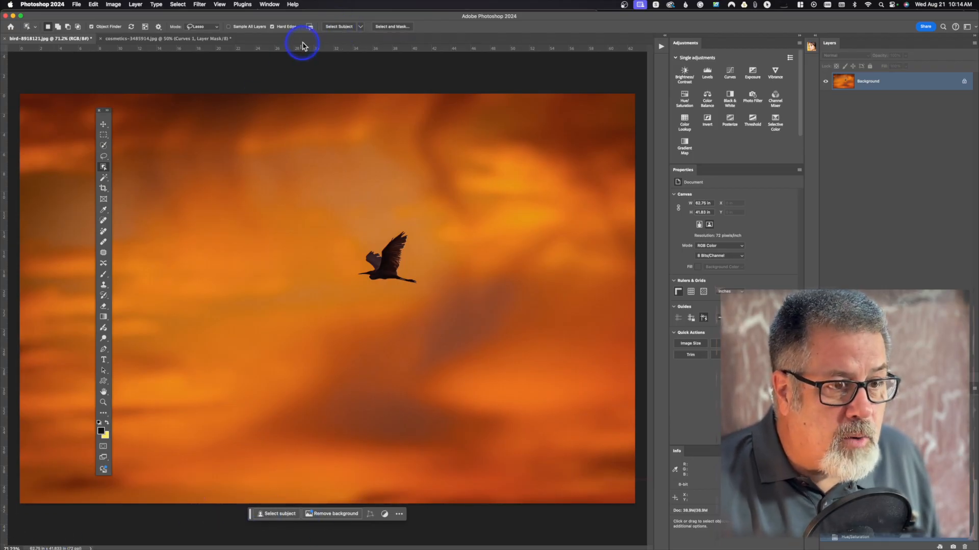
Select the bird automatically with Select Subject and switch to the Magic Wand tool.
{"action": "left_click", "coordinate": [343, 27]}
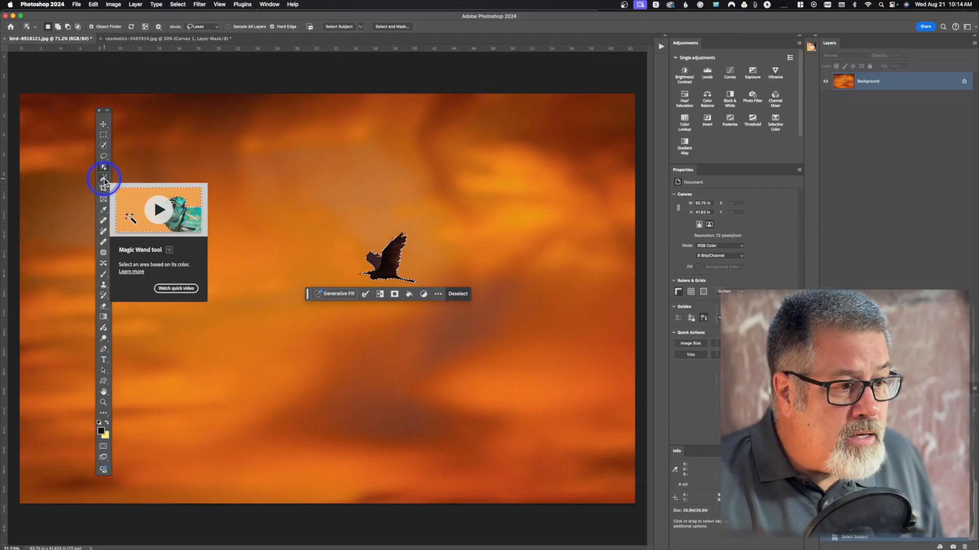
{"action": "left_click", "coordinate": [104, 179]}
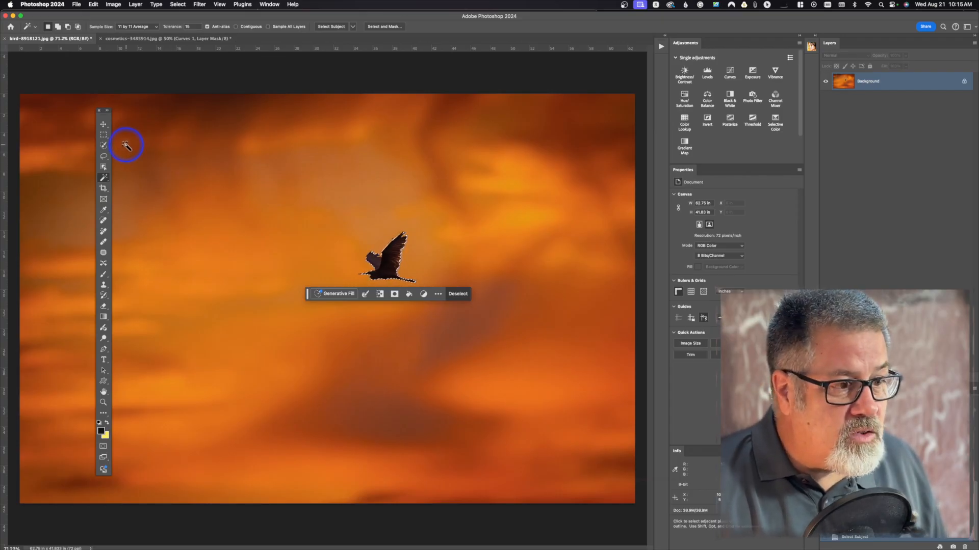
Draw an unfeathered rectangular marquee in the sky to the upper left of the bird.
{"action": "left_click", "coordinate": [104, 136]}
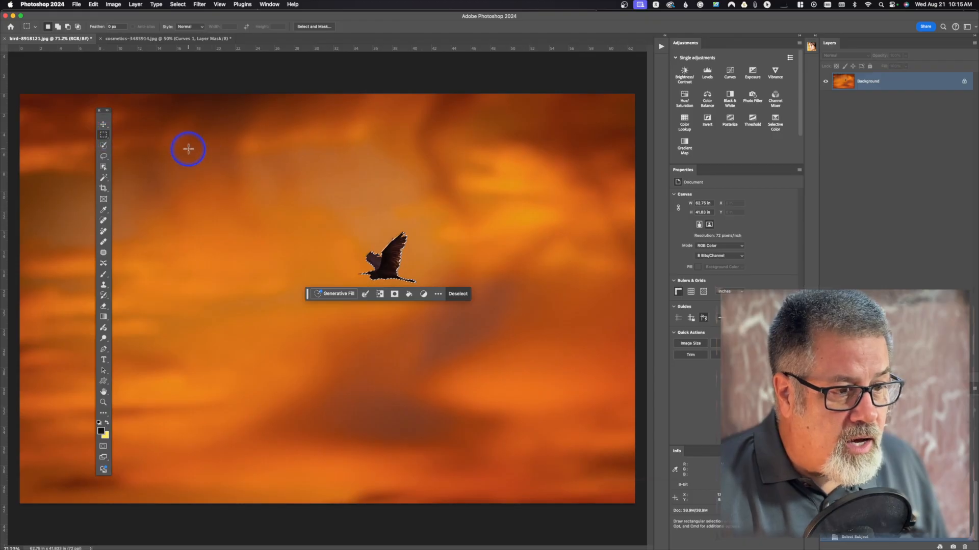
{"action": "left_click", "coordinate": [180, 149]}
{"action": "left_click_drag", "start_coordinate": [180, 150], "coordinate": [291, 229]}
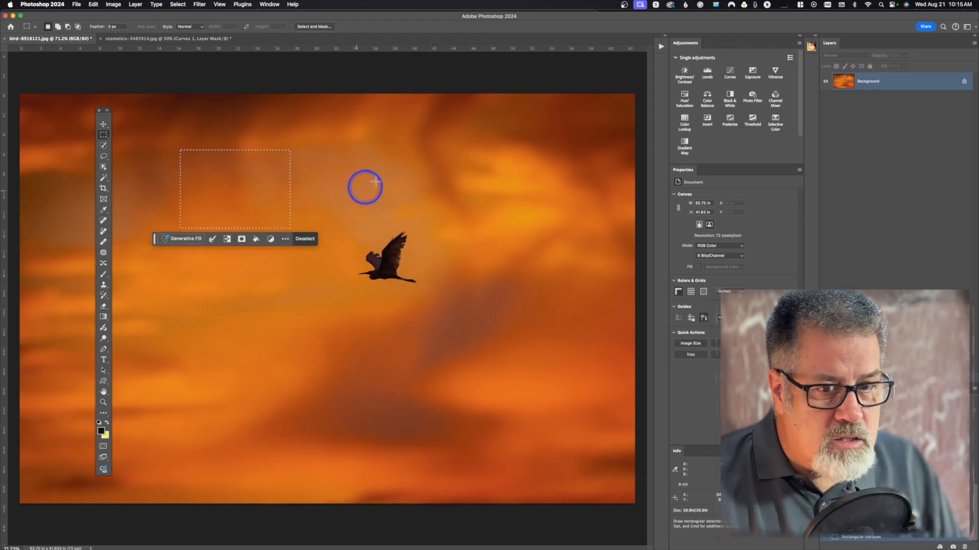
Fill the rectangular selection with black at 100% opacity in Normal mode and deselect it.
{"action": "key", "text": "shift+BackSpace"}
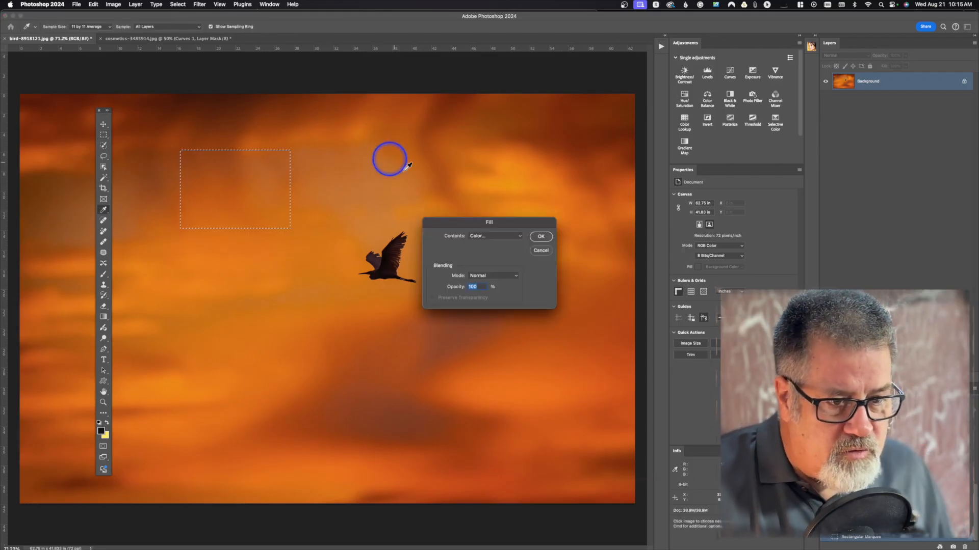
{"action": "left_click", "coordinate": [502, 237]}
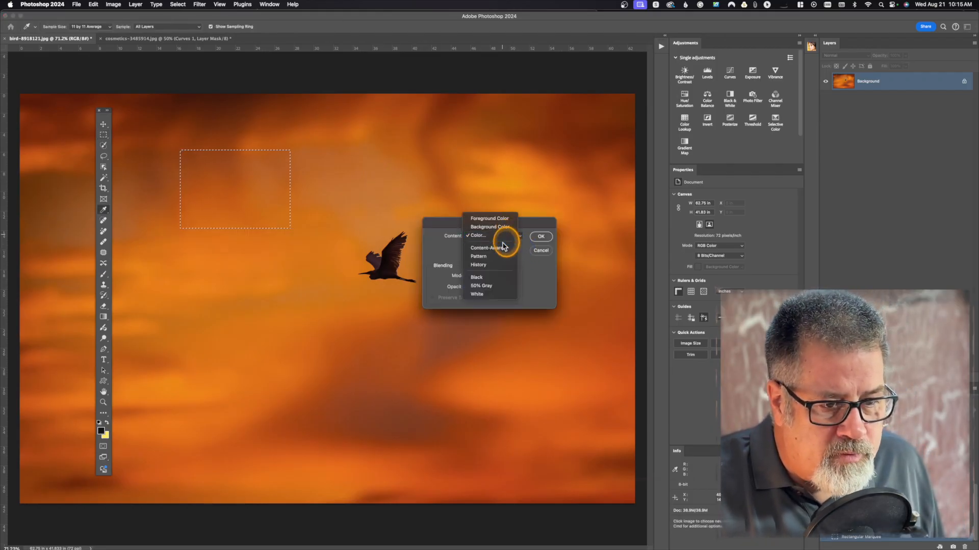
{"action": "left_click", "coordinate": [498, 274]}
{"action": "left_click", "coordinate": [543, 236]}
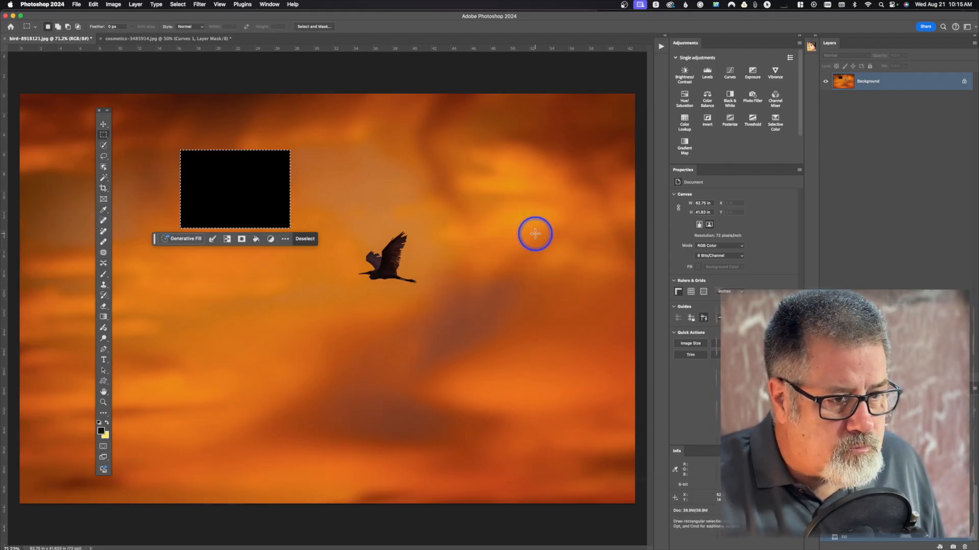
{"action": "left_click", "coordinate": [309, 167]}
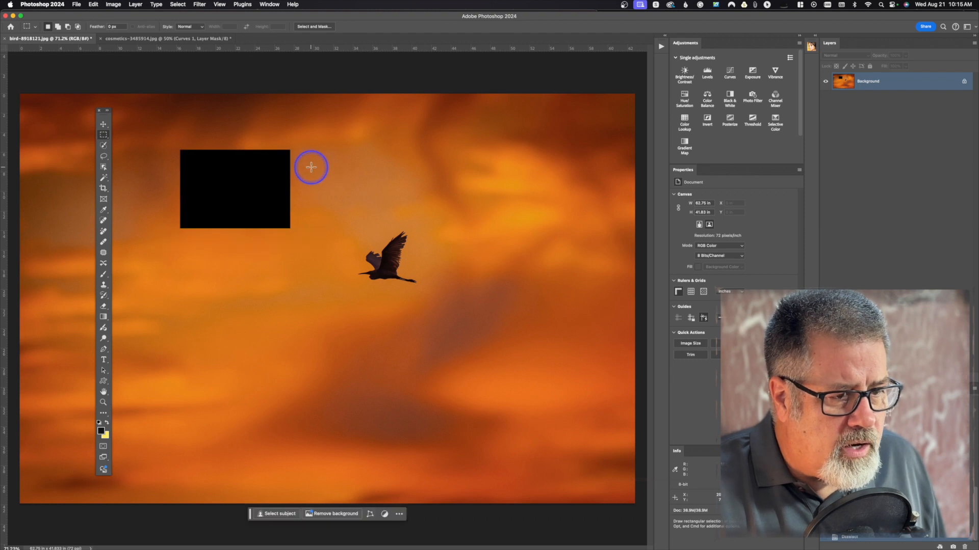
Using the Magic Wand with an 11 by 11 Average sample, select the black rectangle's tone and the dark cloud patch below the bird.
{"action": "left_click", "coordinate": [103, 178]}
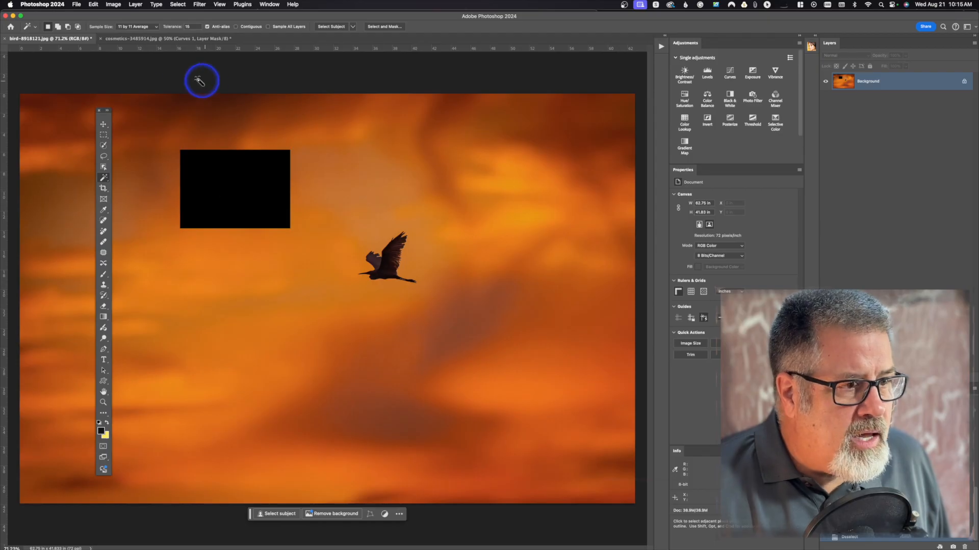
{"action": "left_click", "coordinate": [123, 29]}
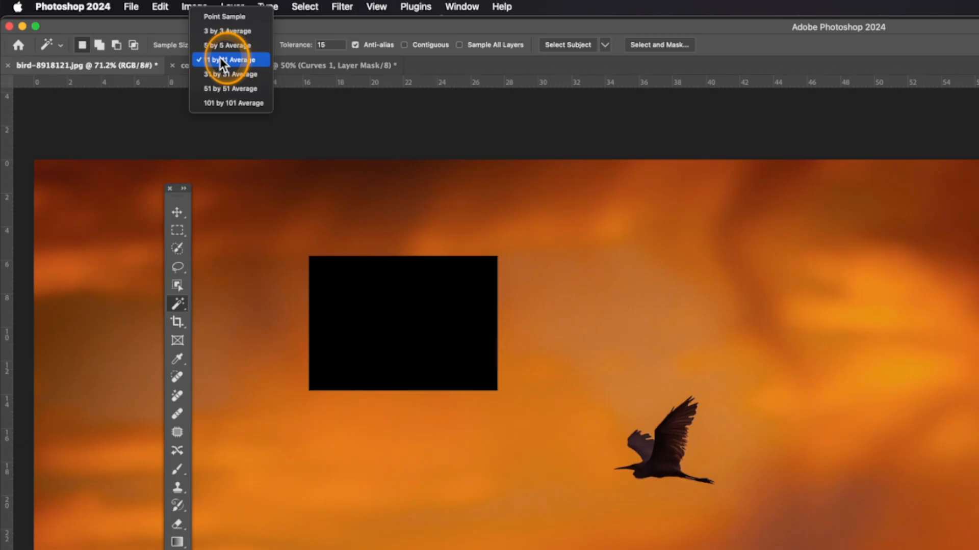
{"action": "left_click", "coordinate": [220, 60]}
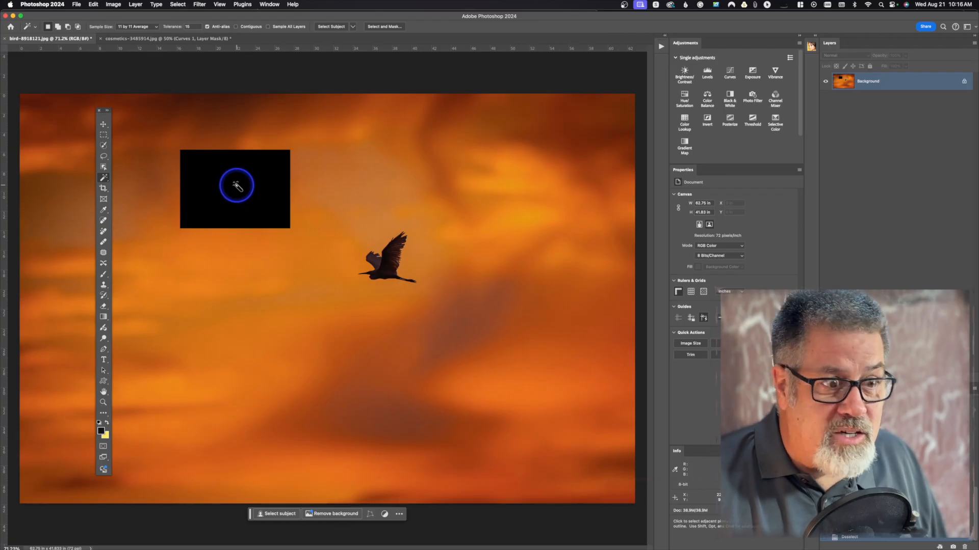
{"action": "left_click", "coordinate": [237, 185]}
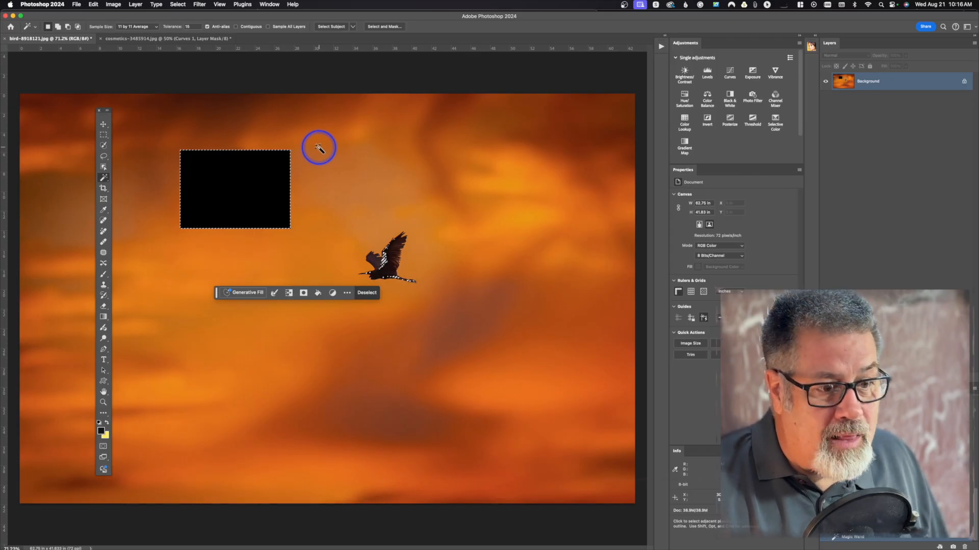
{"action": "left_click", "coordinate": [392, 420]}
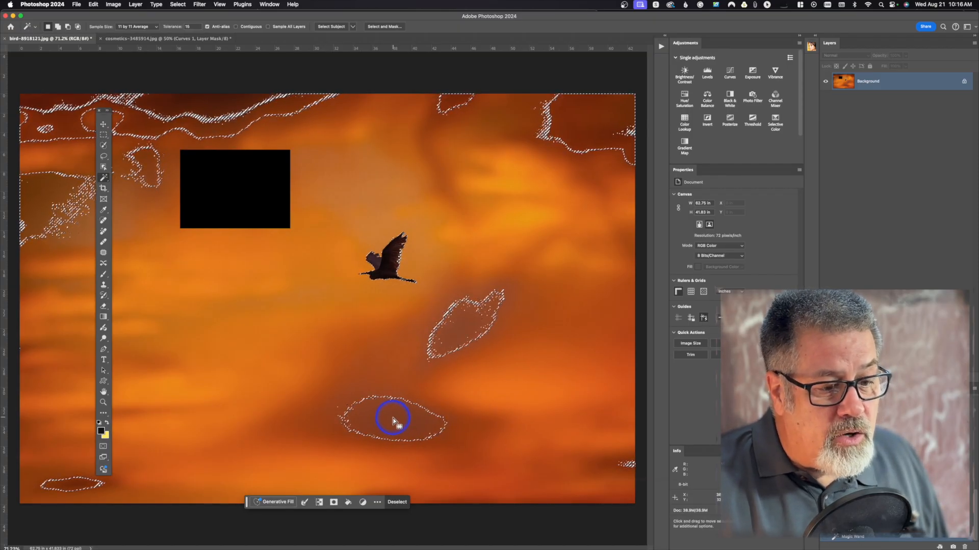
Enable Contiguous for the Magic Wand and reselect the dark cloud patch below the bird.
{"action": "left_click", "coordinate": [236, 27]}
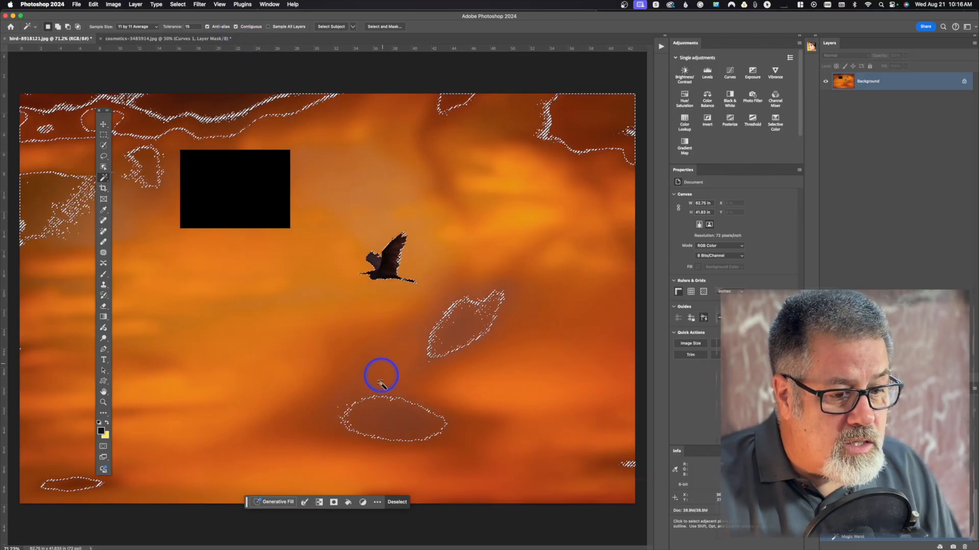
{"action": "left_click", "coordinate": [390, 423]}
{"action": "left_click", "coordinate": [407, 426]}
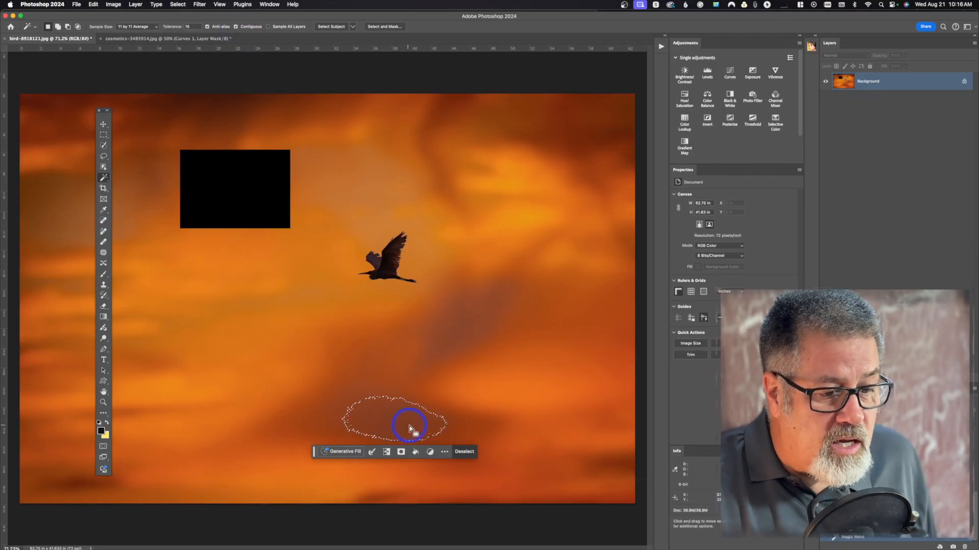
Disable Contiguous and sample the dark cloud patch again to select matching tones across the whole photo.
{"action": "left_click", "coordinate": [236, 26]}
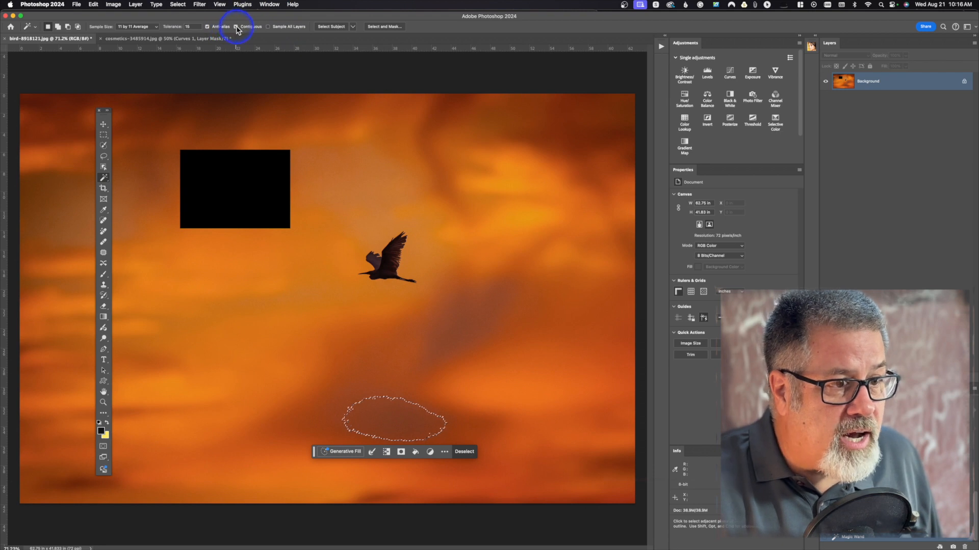
{"action": "left_click", "coordinate": [392, 424]}
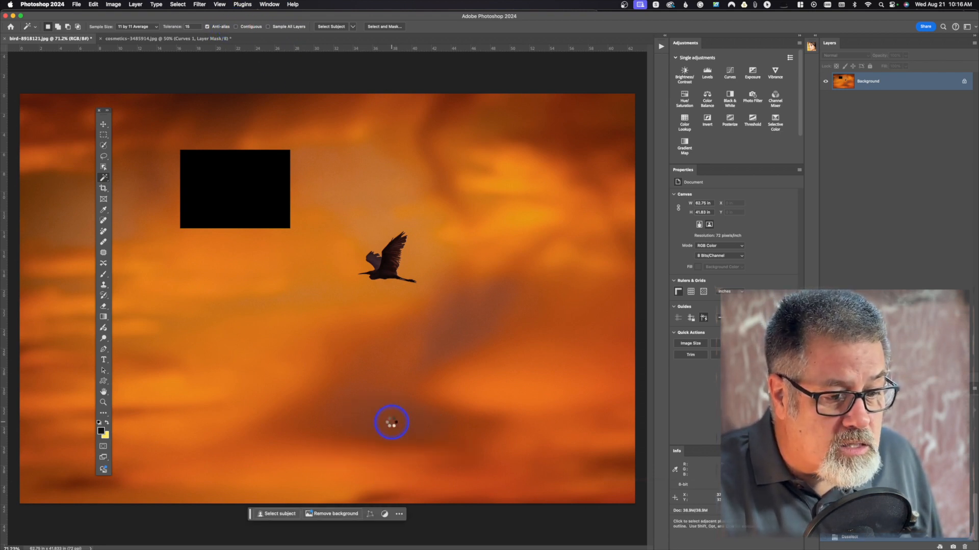
{"action": "left_click", "coordinate": [390, 418]}
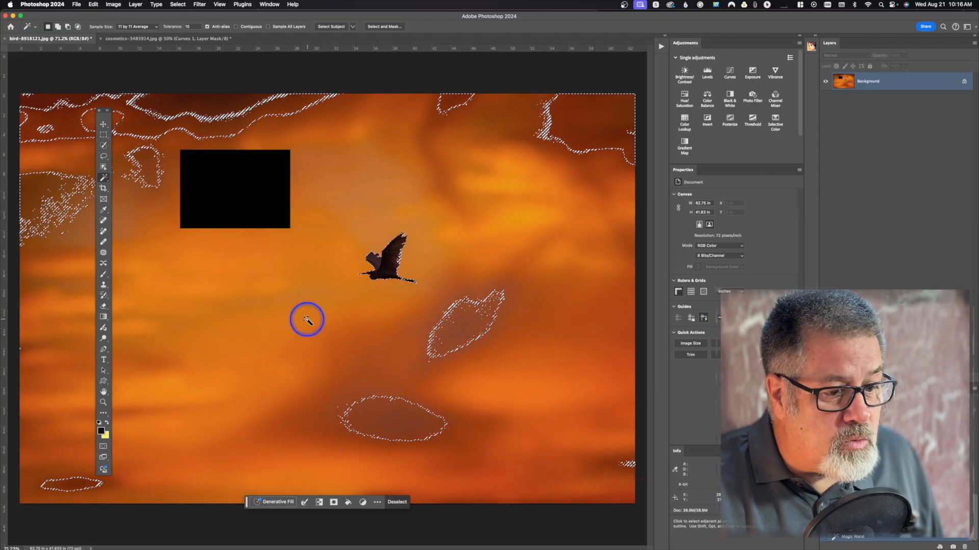
Set the Magic Wand tolerance to 60, sample the dark cloud patch below the bird and deselect.
{"action": "double_click", "coordinate": [186, 27]}
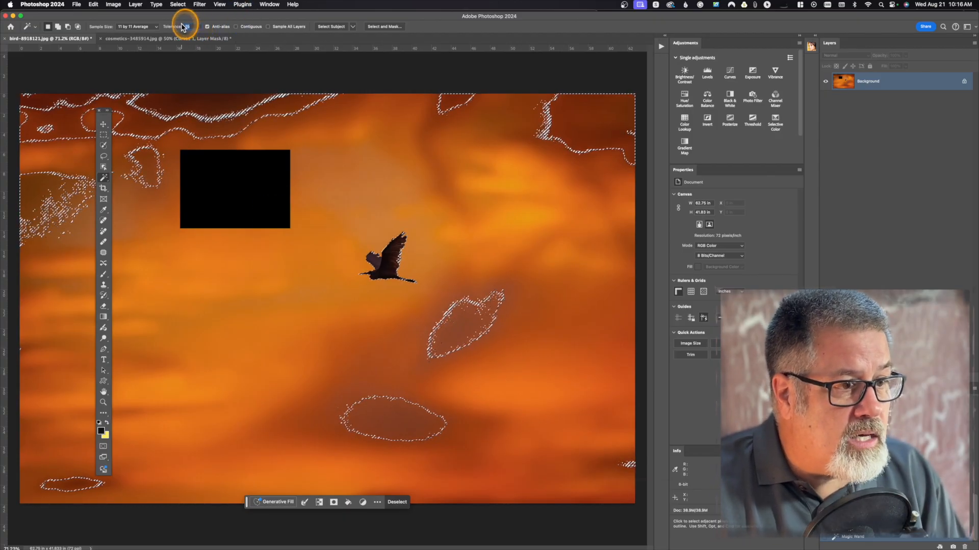
{"action": "type", "text": "60"}
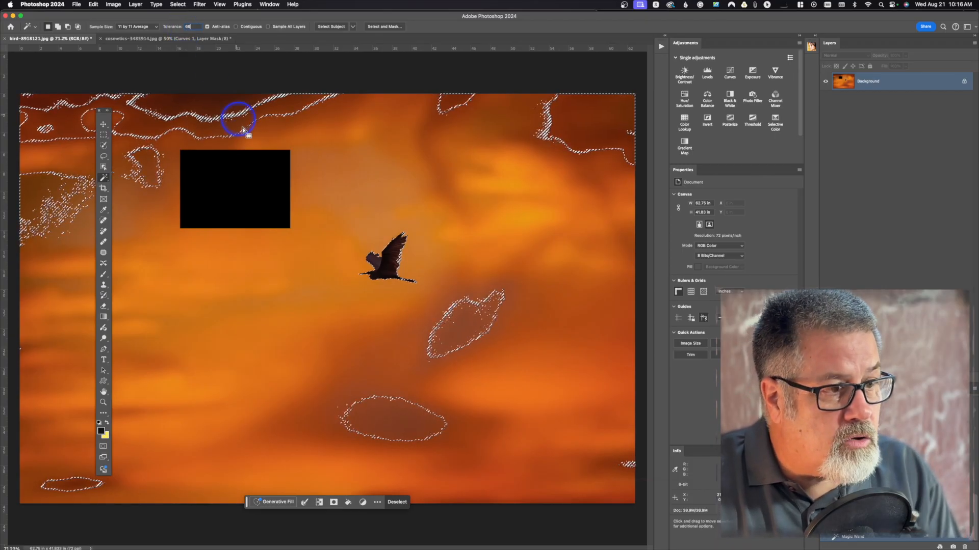
{"action": "left_click", "coordinate": [388, 413]}
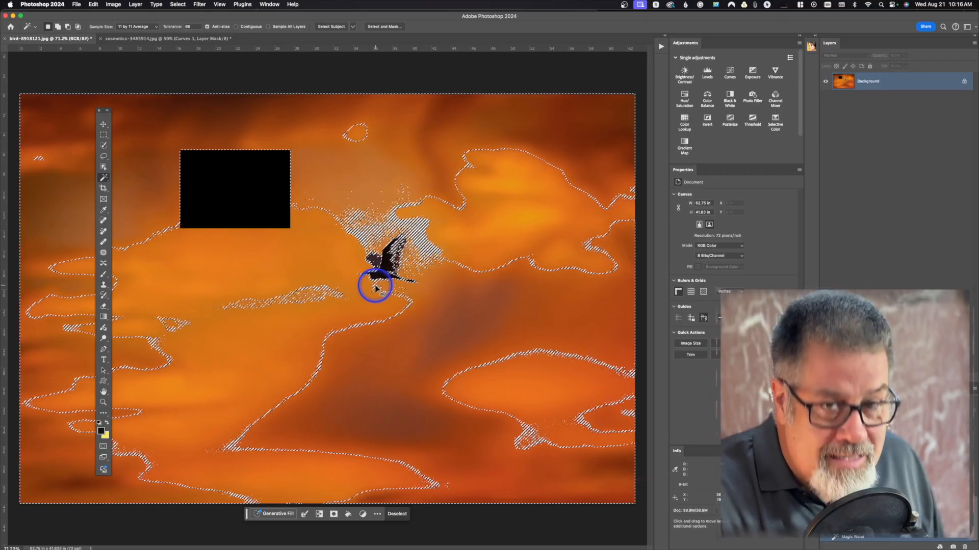
{"action": "key", "text": "super+d"}
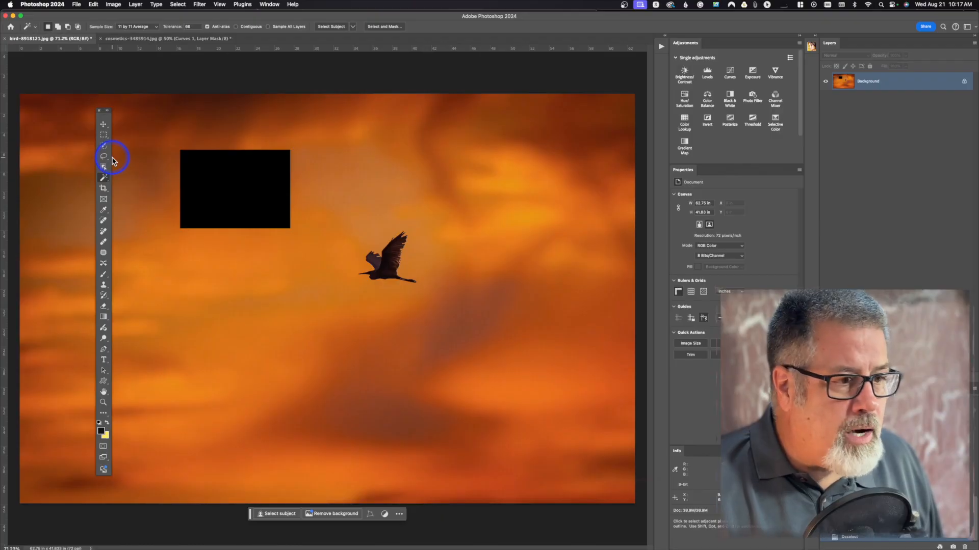
Draw a freehand Lasso loop in the sky below the black rectangle with no feather.
{"action": "left_click_drag", "start_coordinate": [106, 159], "coordinate": [135, 160]}
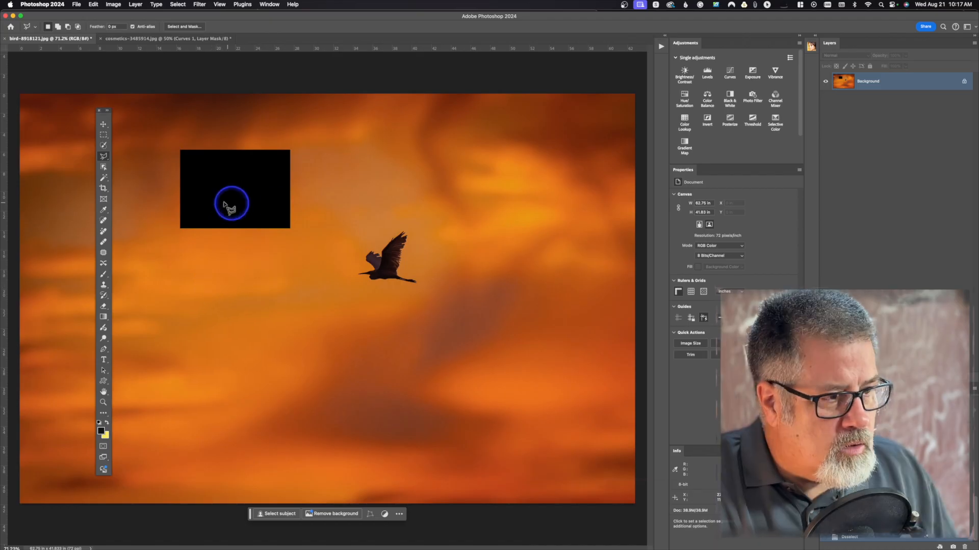
{"action": "left_click_drag", "start_coordinate": [107, 160], "coordinate": [127, 153]}
{"action": "mouse_move", "coordinate": [297, 281]}
{"action": "left_mouse_down"}
{"action": "mouse_move", "coordinate": [247, 295]}
{"action": "mouse_move", "coordinate": [241, 323]}
{"action": "mouse_move", "coordinate": [304, 340]}
{"action": "left_mouse_up"}
{"action": "left_click_drag", "start_coordinate": [288, 298], "coordinate": [286, 295]}
Add a four-cornered Polygonal Lasso selection over the dark cloud below the bird, keeping the freehand loop selected.
{"action": "left_click_drag", "start_coordinate": [105, 153], "coordinate": [128, 163]}
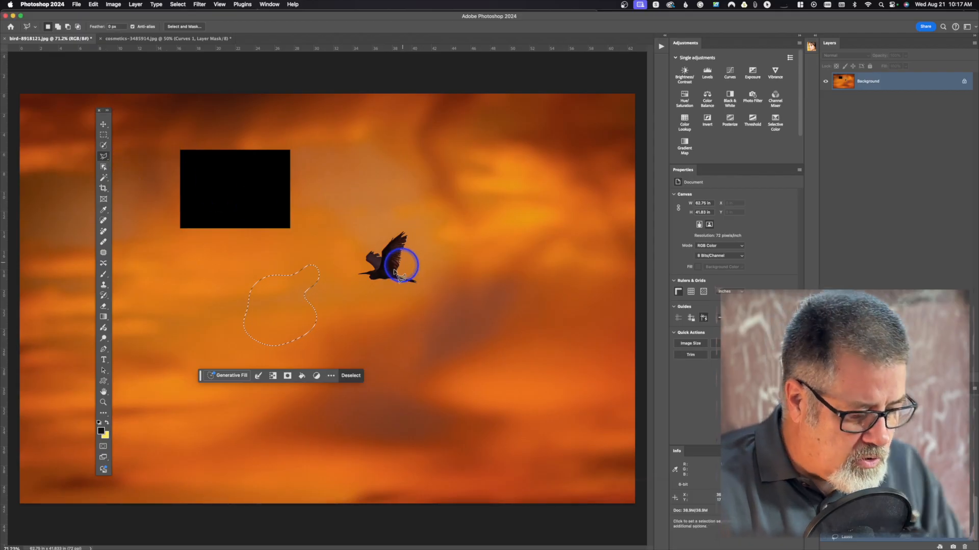
{"action": "left_click", "coordinate": [380, 302]}
{"action": "left_click", "coordinate": [435, 365]}
{"action": "left_click", "coordinate": [492, 317]}
{"action": "left_click", "coordinate": [464, 298]}
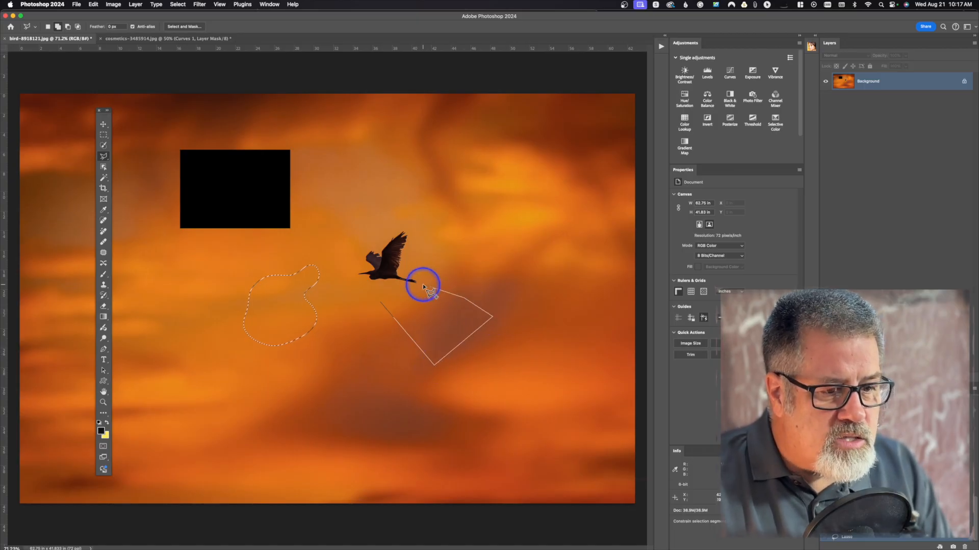
{"action": "left_click", "coordinate": [380, 302]}
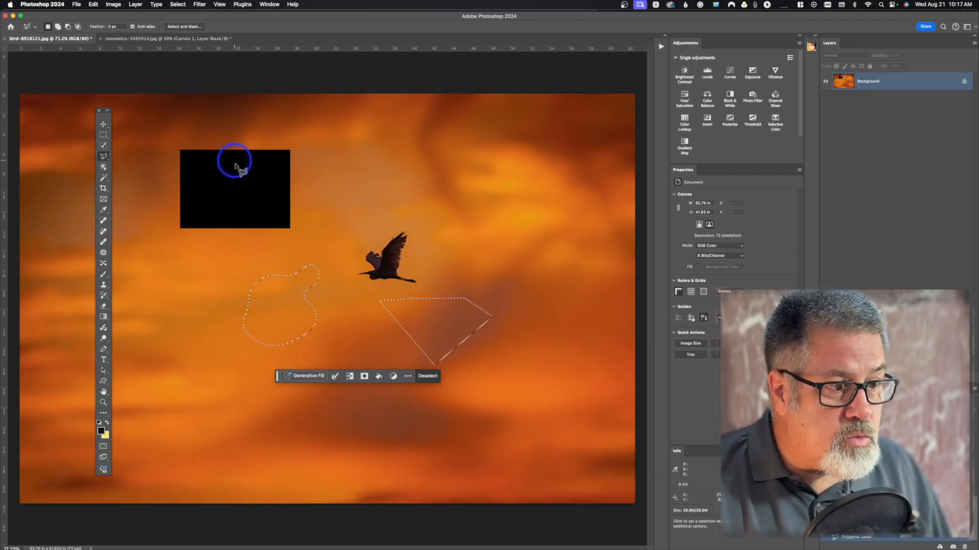
Deselect and outline the black rectangle corner by corner with the Polygonal Lasso, closing the selection at its starting point.
{"action": "left_click", "coordinate": [179, 150]}
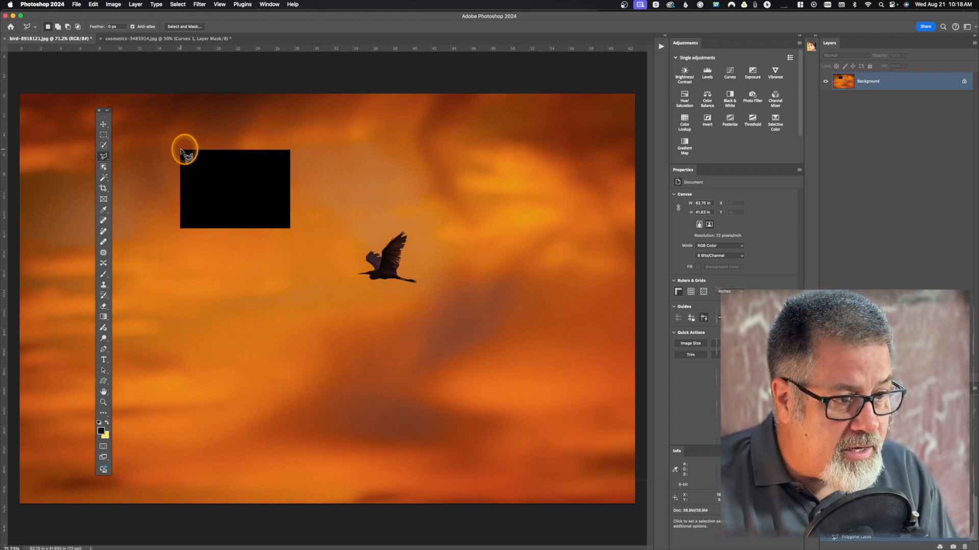
{"action": "left_click", "coordinate": [180, 228]}
{"action": "left_click", "coordinate": [289, 228]}
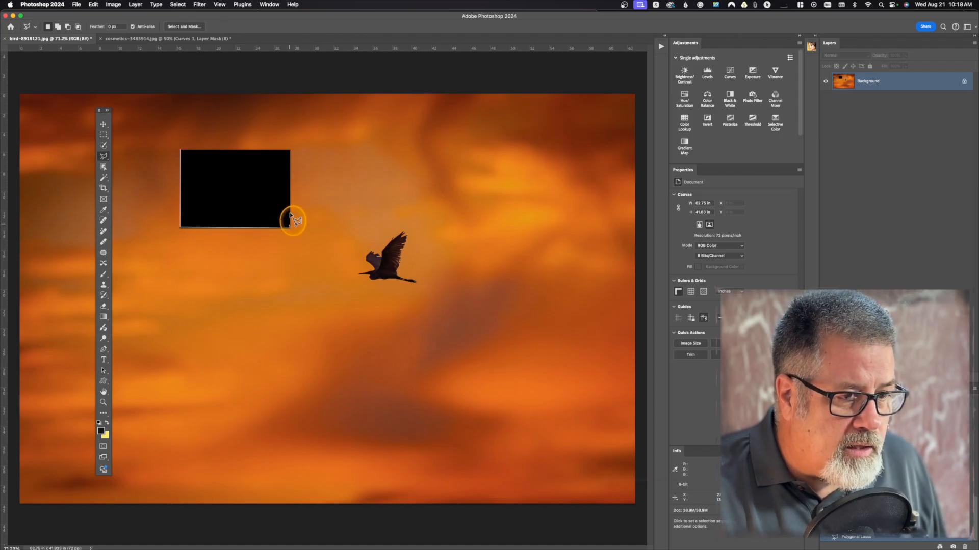
{"action": "left_click", "coordinate": [289, 149]}
{"action": "left_click", "coordinate": [183, 150]}
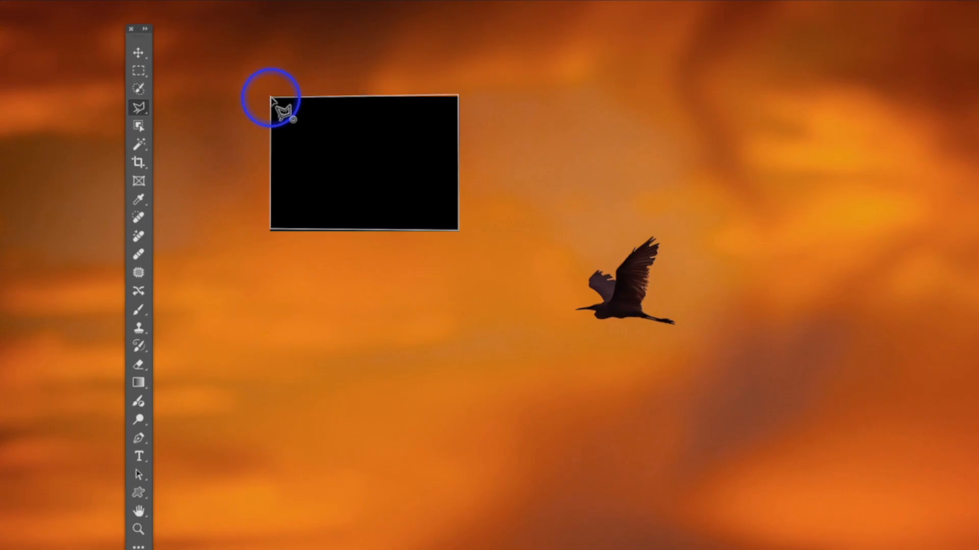
{"action": "left_click", "coordinate": [271, 97]}
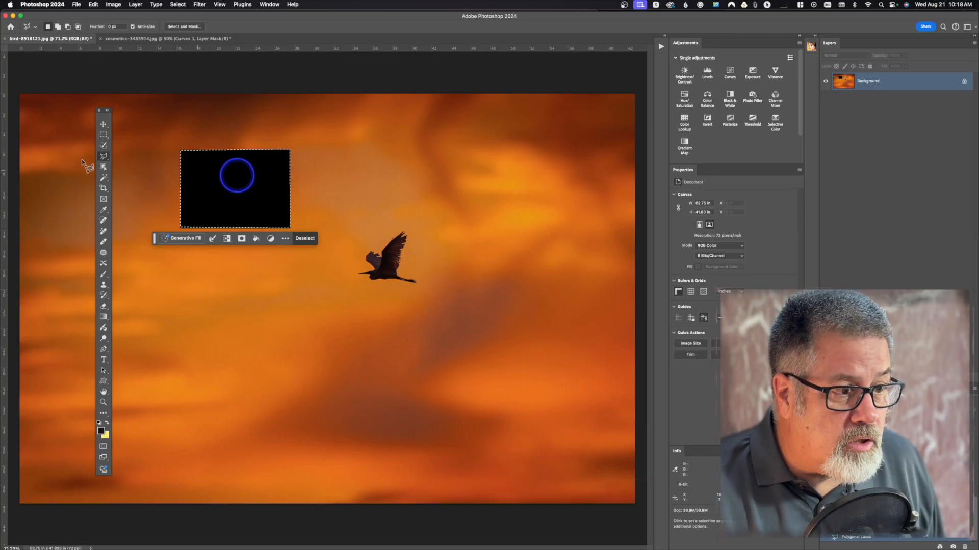
Trace the bird's outline freehand with the standard Lasso tool, replacing the rectangle selection.
{"action": "left_click", "coordinate": [104, 157]}
{"action": "left_click", "coordinate": [123, 155]}
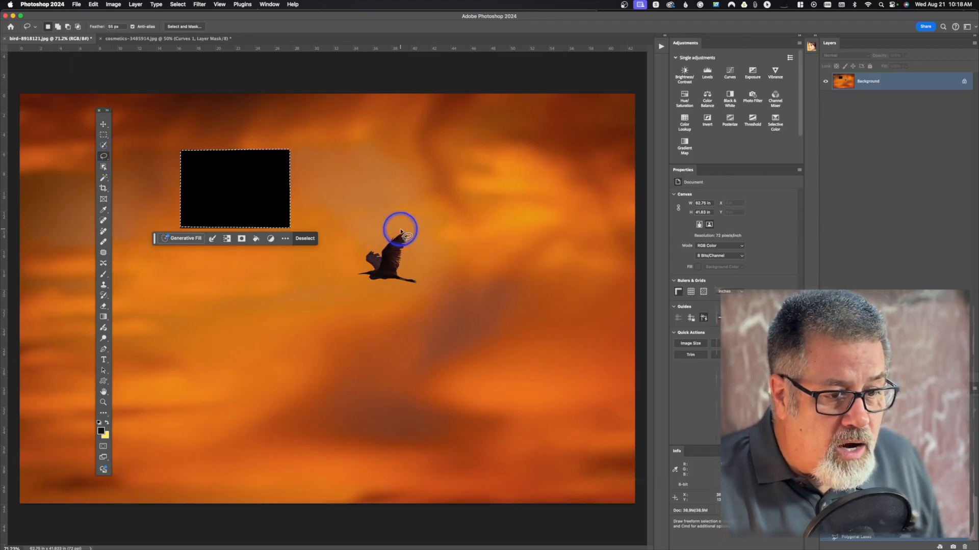
{"action": "left_click_drag", "start_coordinate": [402, 232], "coordinate": [371, 255]}
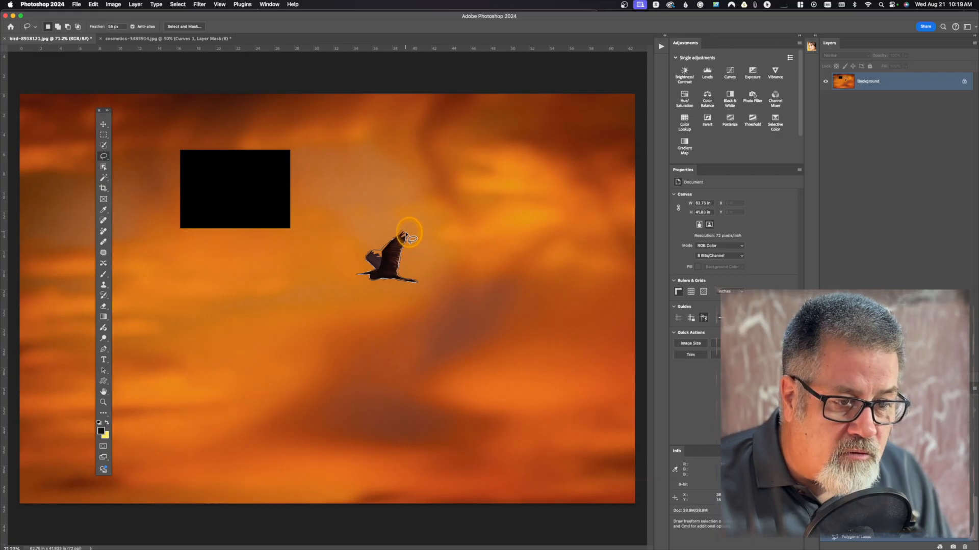
{"action": "left_click_drag", "start_coordinate": [408, 237], "coordinate": [404, 238]}
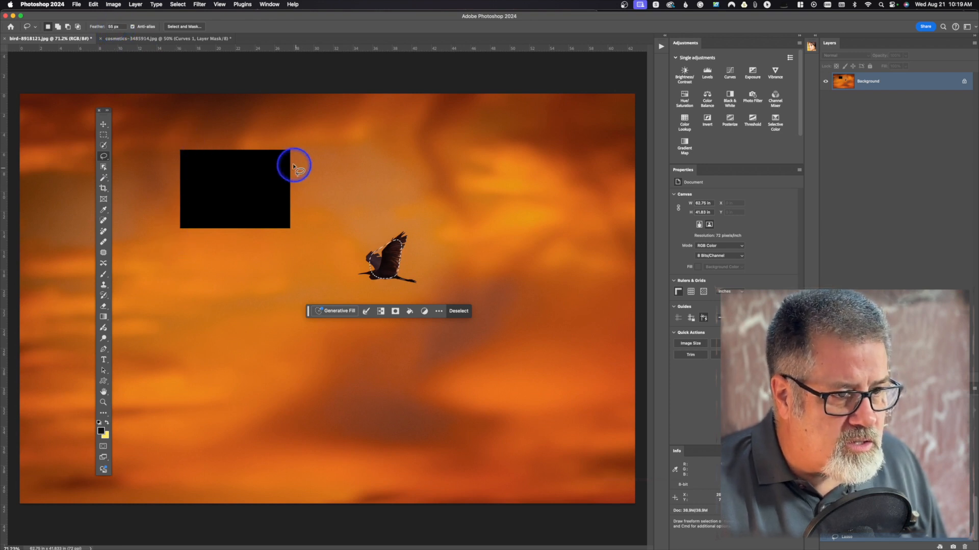
Set the Lasso feather to 5 px and retrace the bird's outline freehand.
{"action": "left_click", "coordinate": [112, 27]}
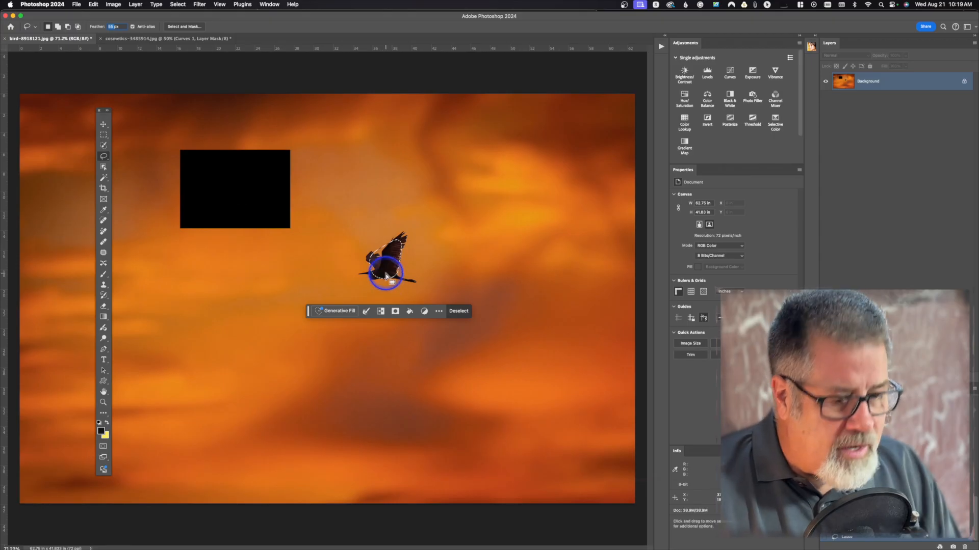
{"action": "type", "text": "5"}
{"action": "left_click", "coordinate": [395, 241]}
{"action": "mouse_move", "coordinate": [399, 232]}
{"action": "left_mouse_down"}
{"action": "mouse_move", "coordinate": [367, 255]}
{"action": "mouse_move", "coordinate": [375, 266]}
{"action": "mouse_move", "coordinate": [362, 275]}
{"action": "mouse_move", "coordinate": [418, 283]}
{"action": "mouse_move", "coordinate": [397, 266]}
{"action": "mouse_move", "coordinate": [401, 231]}
{"action": "left_mouse_up"}
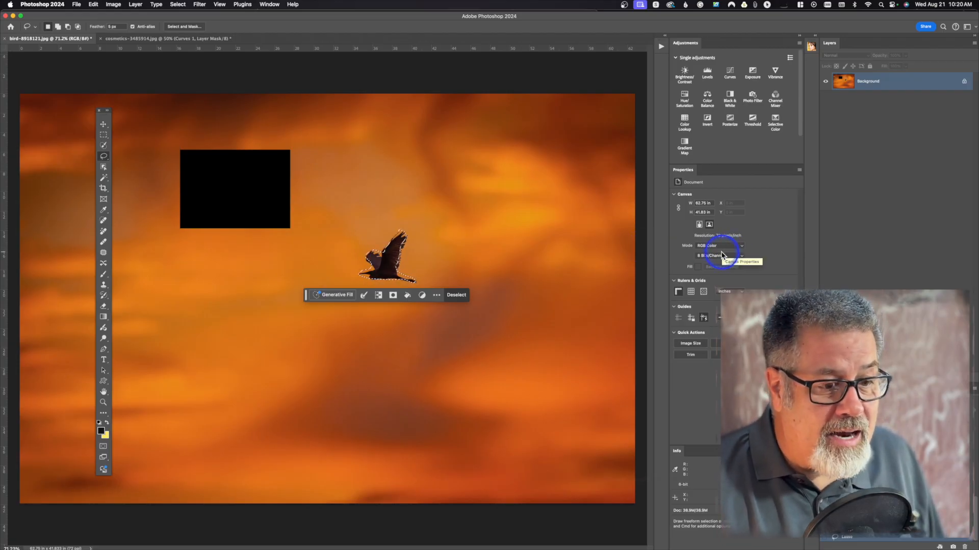
{"action": "key", "text": "b"}
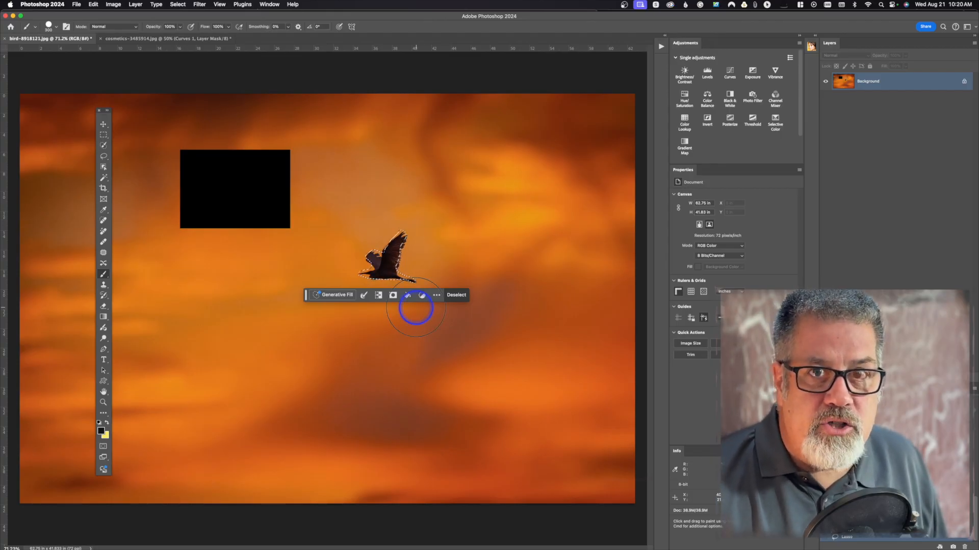
{"action": "left_click", "coordinate": [179, 5]}
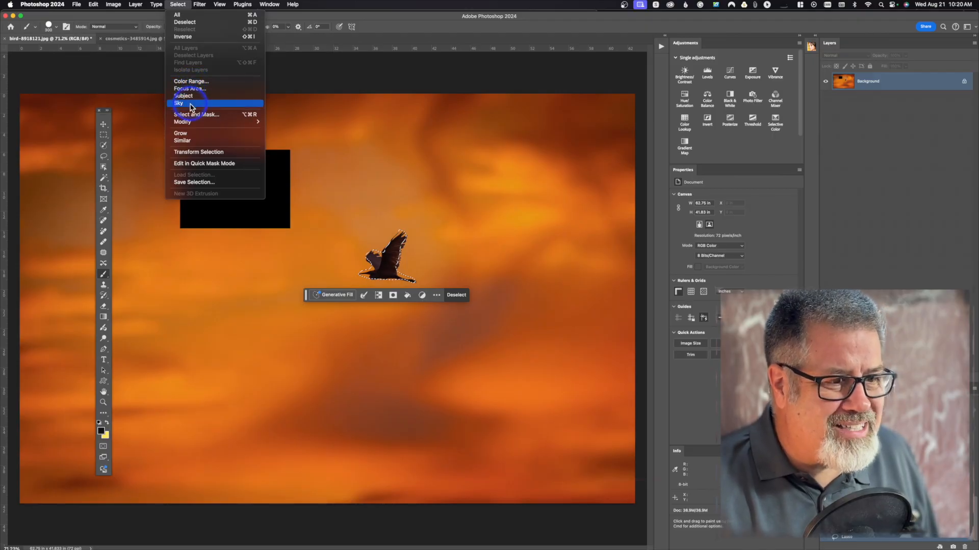
{"action": "left_click", "coordinate": [177, 4]}
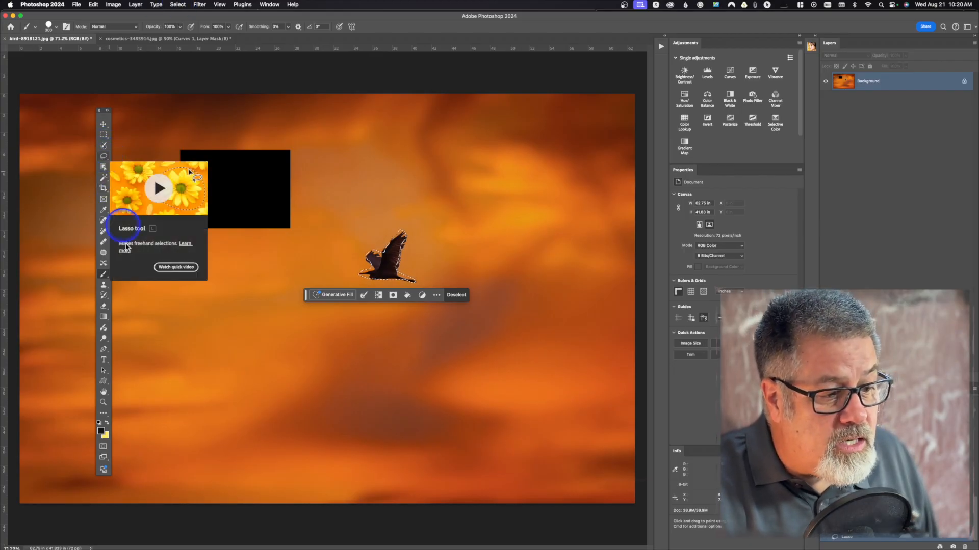
Trace around the black rectangle's edges with the Magnetic Lasso tool and close the selection at its upper-right corner.
{"action": "left_click", "coordinate": [104, 414]}
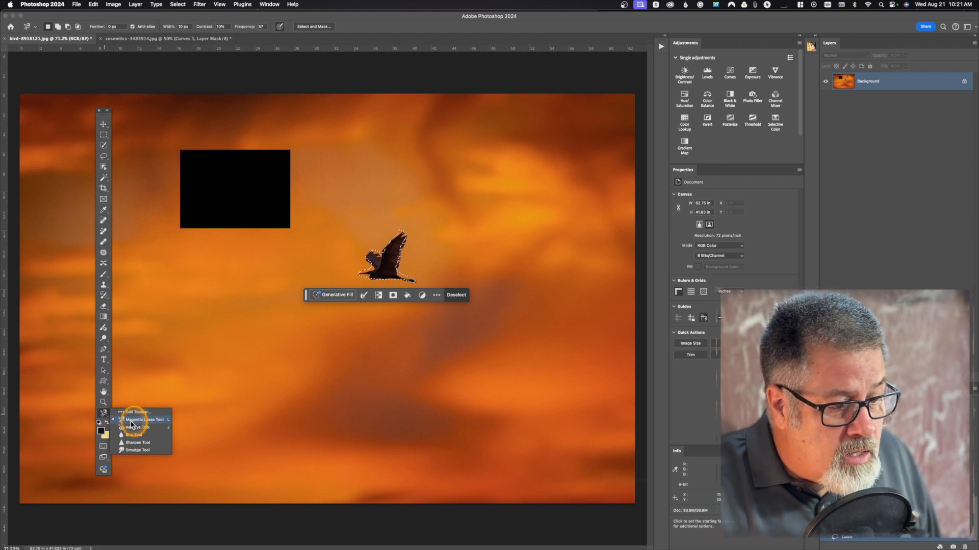
{"action": "left_click", "coordinate": [131, 424]}
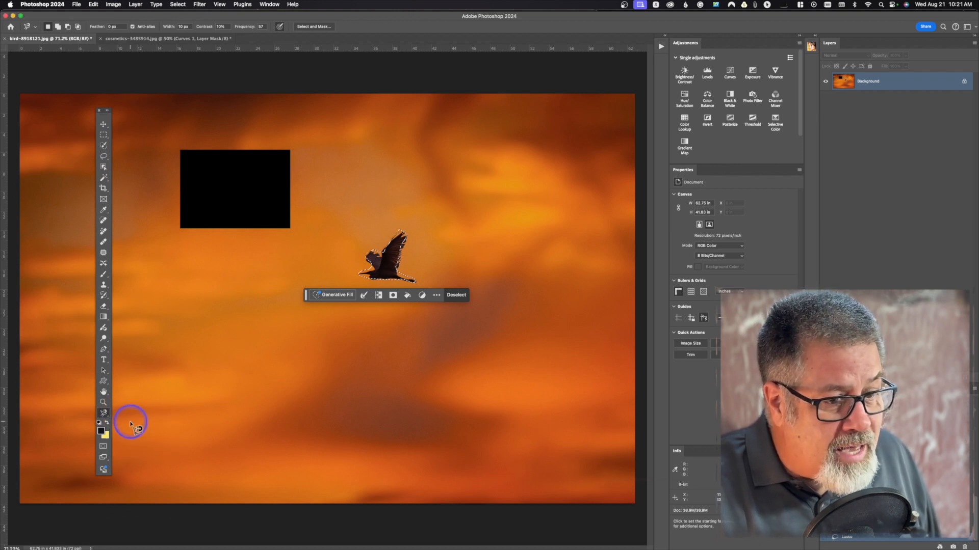
{"action": "mouse_move", "coordinate": [289, 151]}
{"action": "left_mouse_down"}
{"action": "mouse_move", "coordinate": [291, 228]}
{"action": "mouse_move", "coordinate": [174, 230]}
{"action": "mouse_move", "coordinate": [174, 156]}
{"action": "mouse_move", "coordinate": [284, 147]}
{"action": "mouse_move", "coordinate": [298, 156]}
{"action": "left_mouse_up"}
{"action": "left_click", "coordinate": [297, 156]}
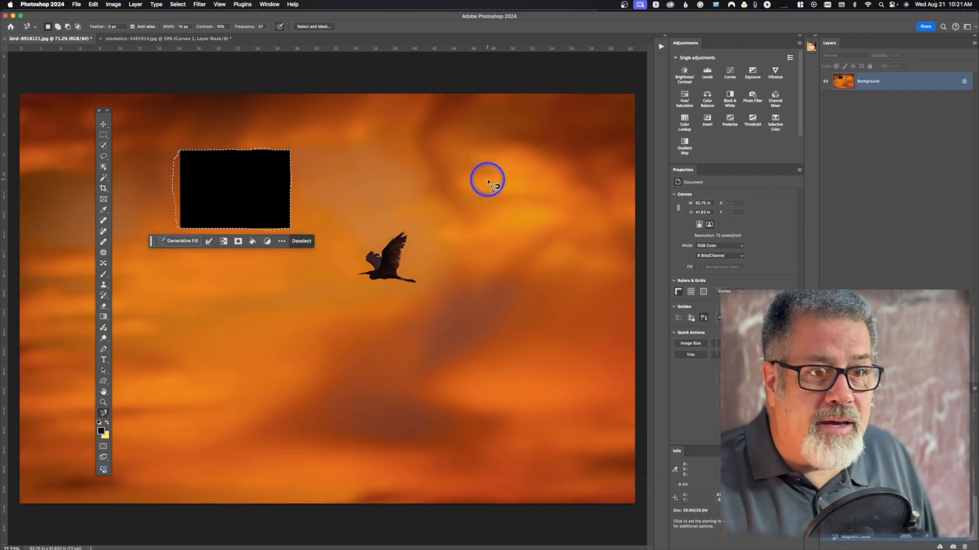